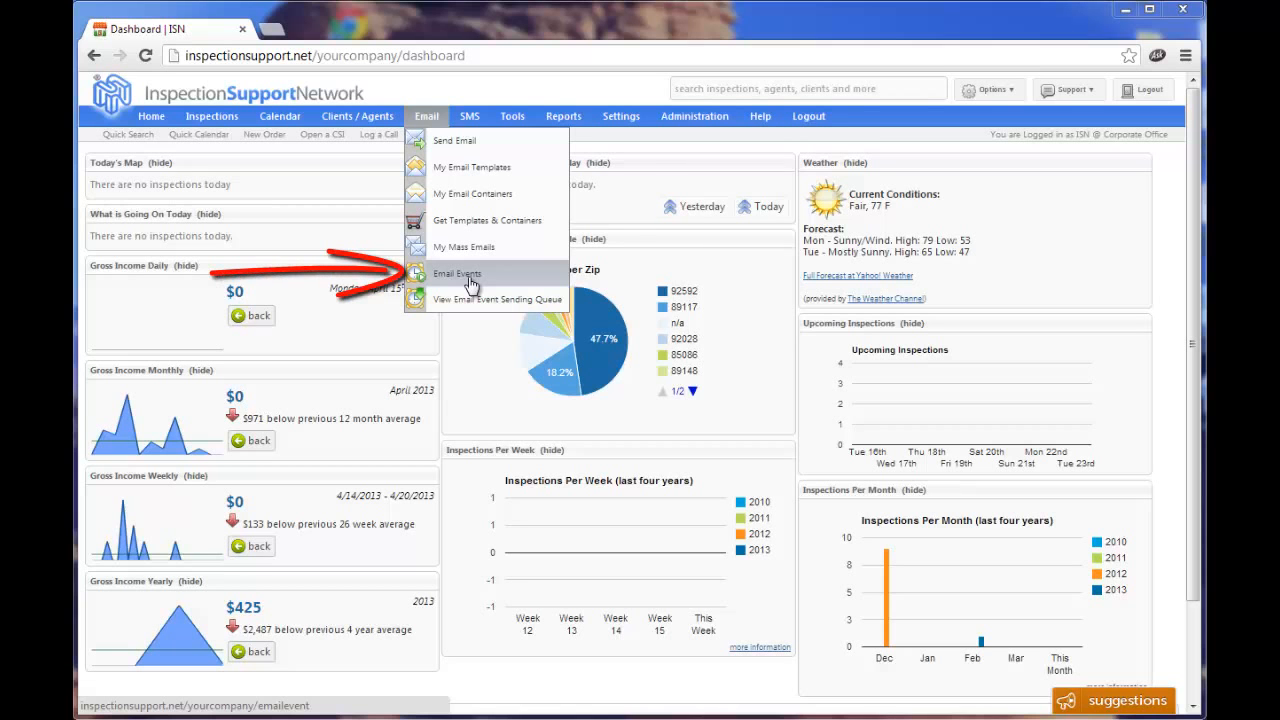
Go to Email Events to see the list of 9 automated email events.
{"action": "left_click", "coordinate": [470, 283]}
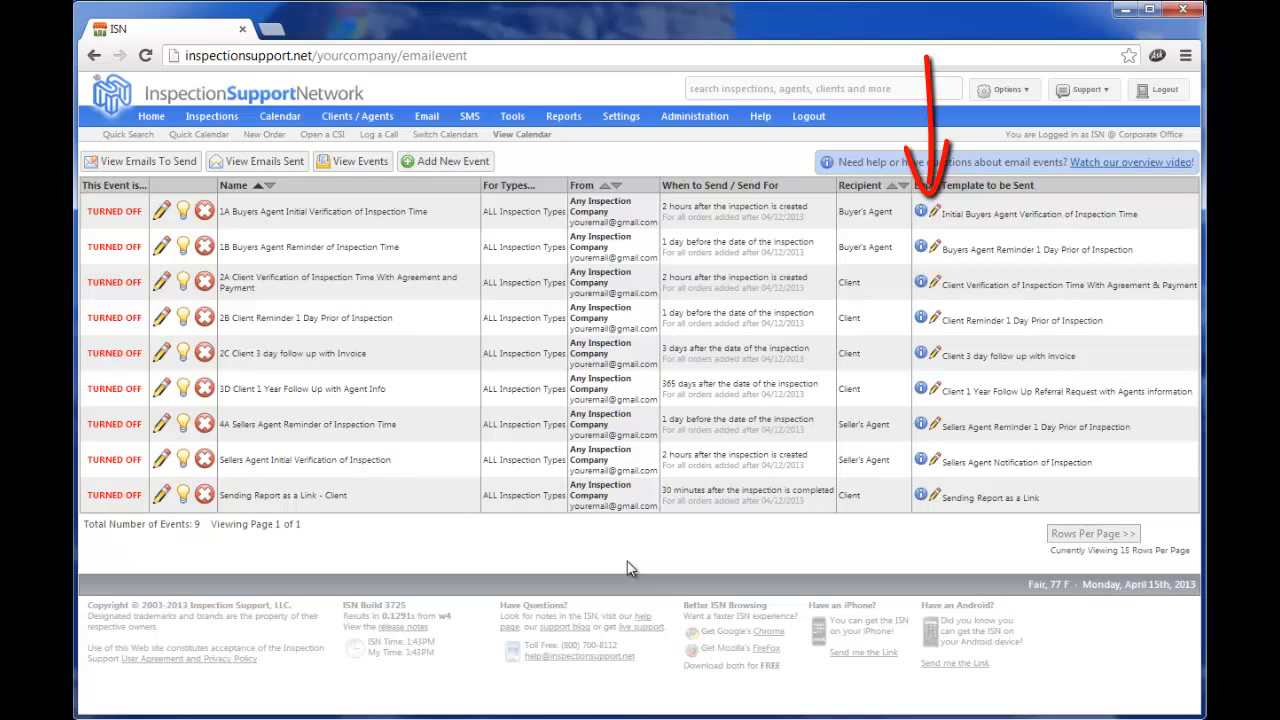
Open the edit form for event 1A, Buyers Agent Initial Verification of Inspection Time.
{"action": "left_click", "coordinate": [922, 214]}
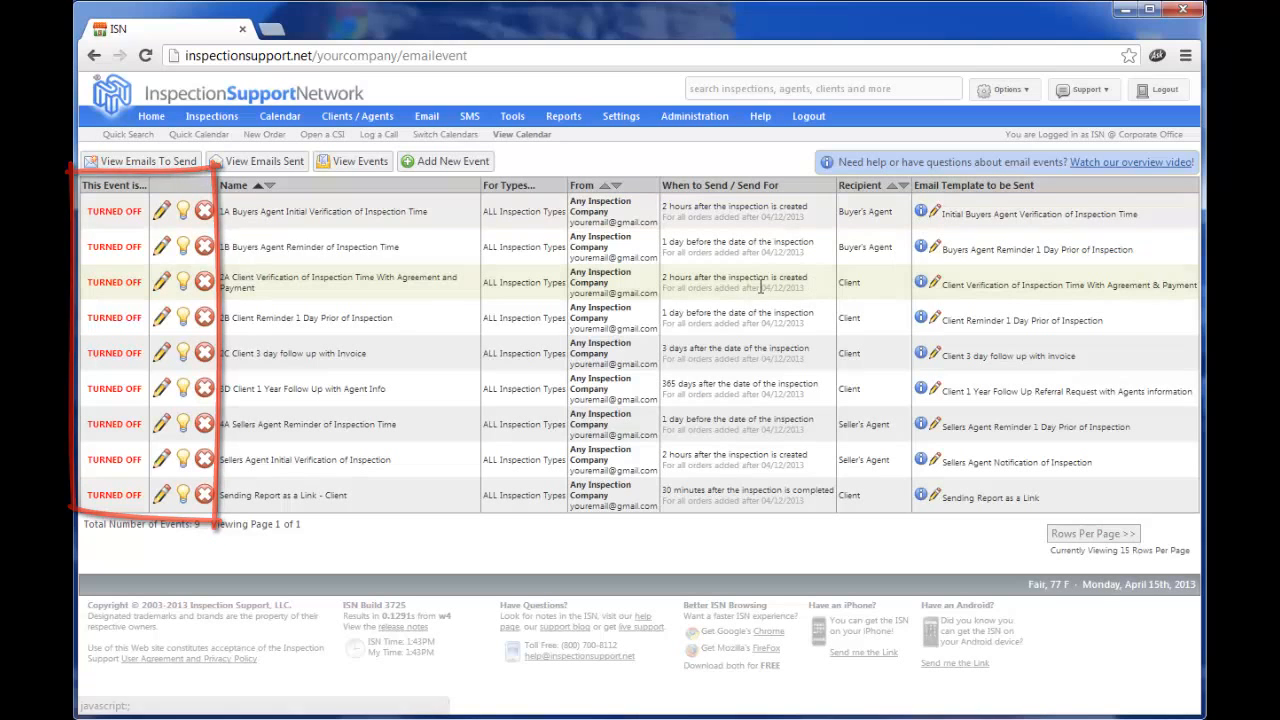
{"action": "left_click", "coordinate": [160, 215]}
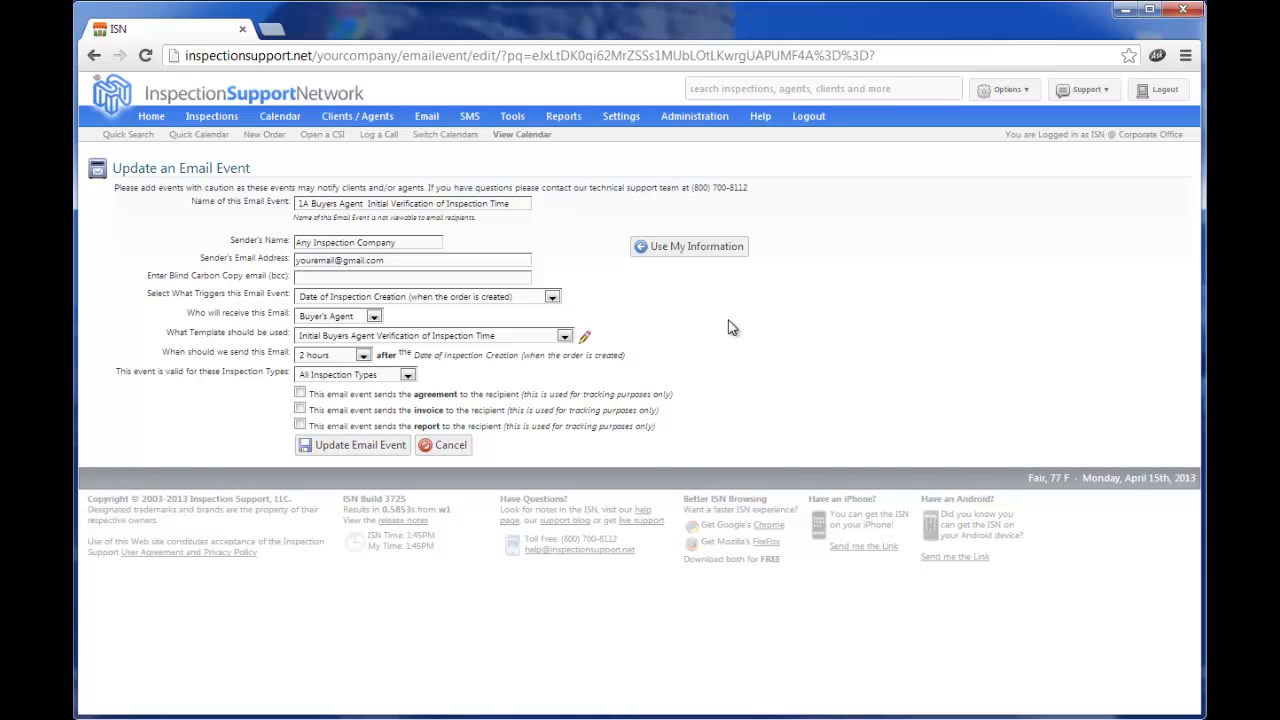
Show the trigger options for event 1A, currently Date of Inspection Creation.
{"action": "left_click", "coordinate": [551, 298]}
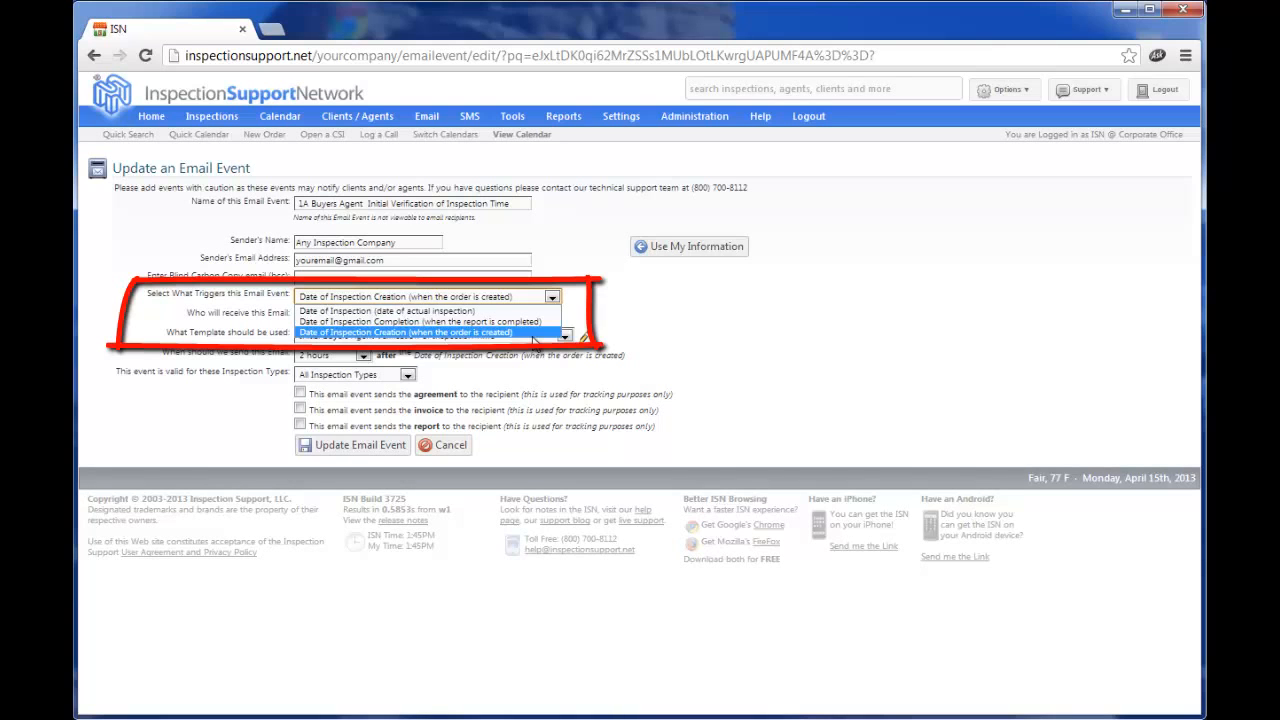
Keep the trigger, Buyer's Agent recipient and template unchanged, then show the send-delay choices.
{"action": "left_click", "coordinate": [618, 307]}
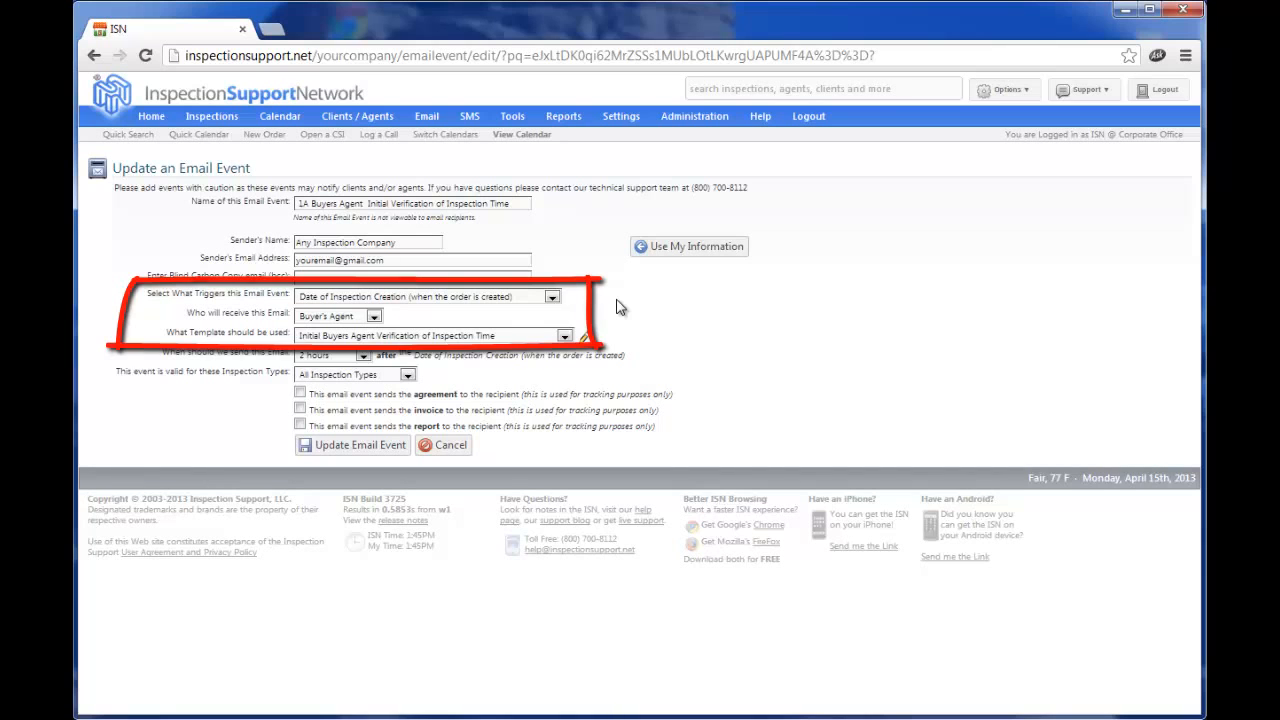
{"action": "left_click", "coordinate": [374, 317]}
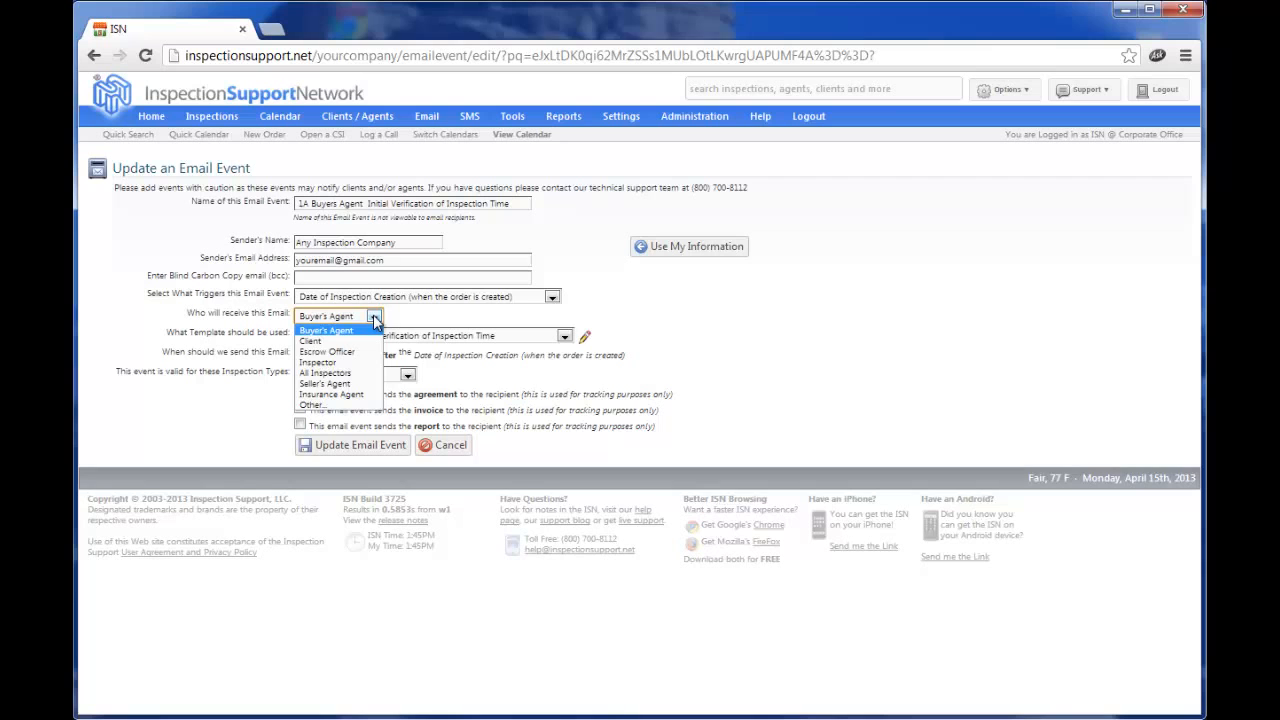
{"action": "left_click", "coordinate": [435, 316]}
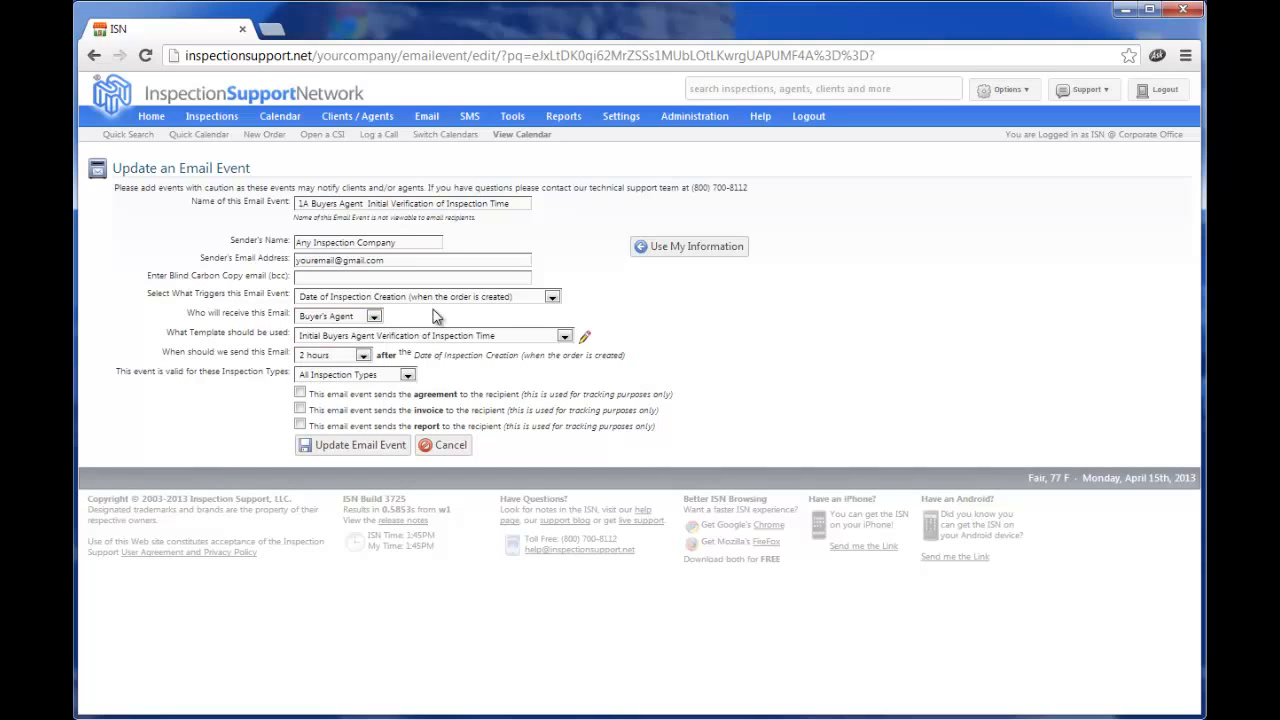
{"action": "left_click", "coordinate": [565, 337]}
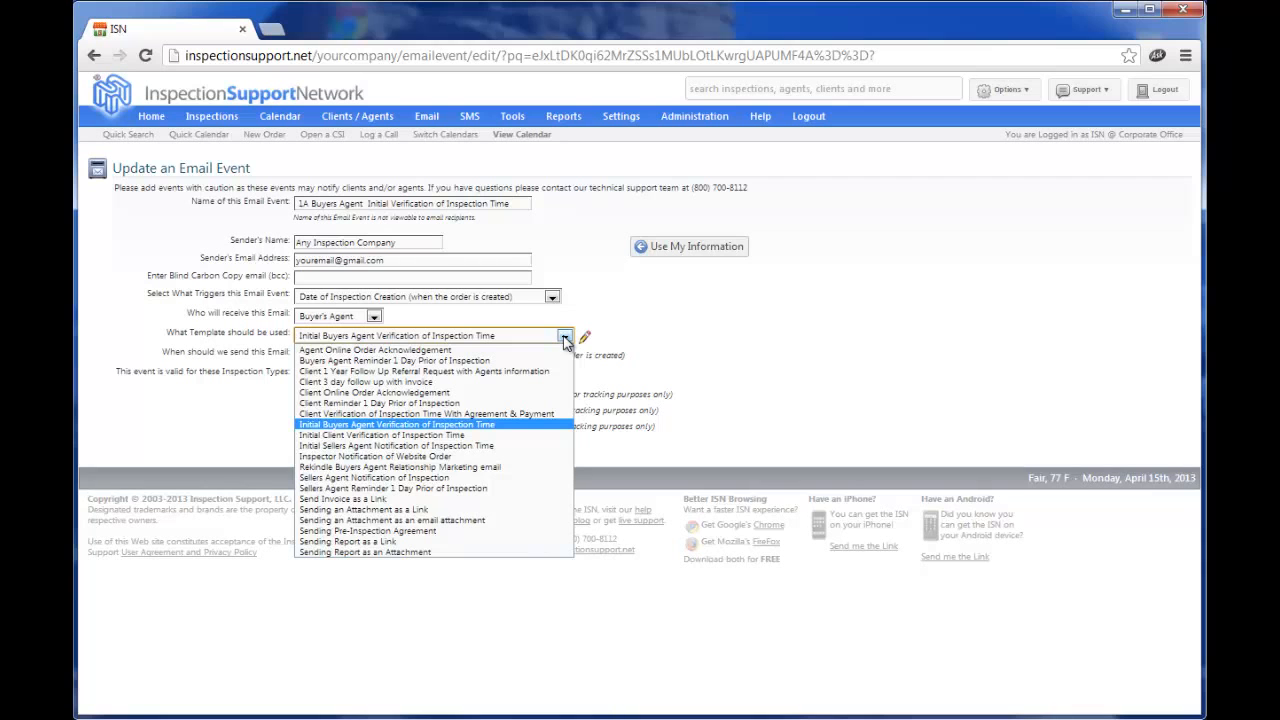
{"action": "left_click", "coordinate": [688, 325]}
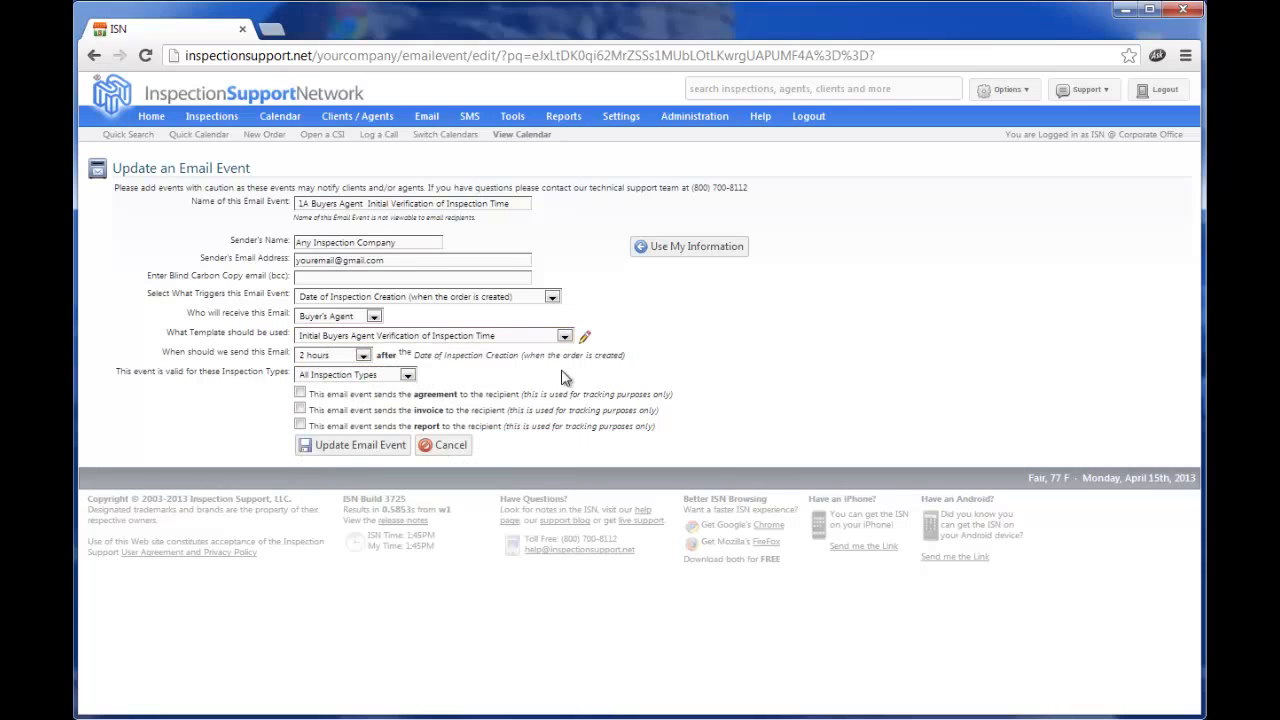
{"action": "left_click", "coordinate": [363, 355]}
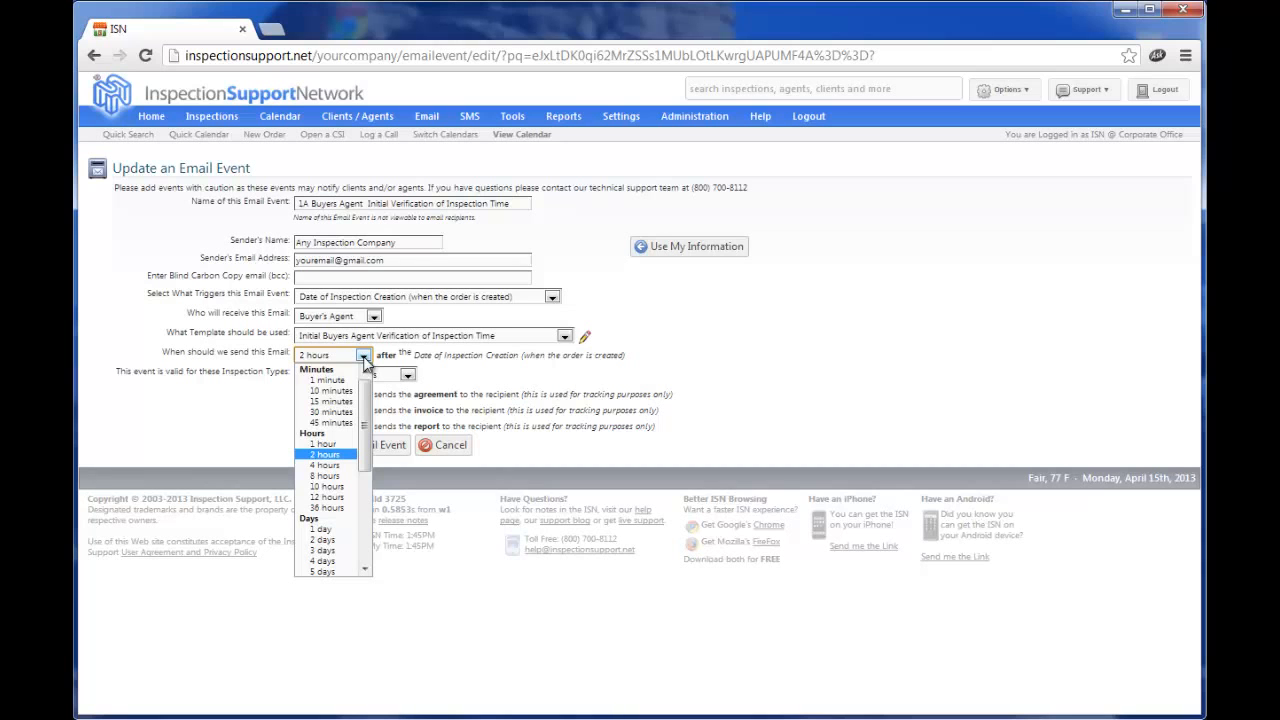
{"action": "mouse_move", "coordinate": [364, 397]}
{"action": "left_mouse_down"}
{"action": "mouse_move", "coordinate": [365, 487]}
{"action": "mouse_move", "coordinate": [375, 393]}
{"action": "left_mouse_up"}
{"action": "left_click", "coordinate": [325, 455]}
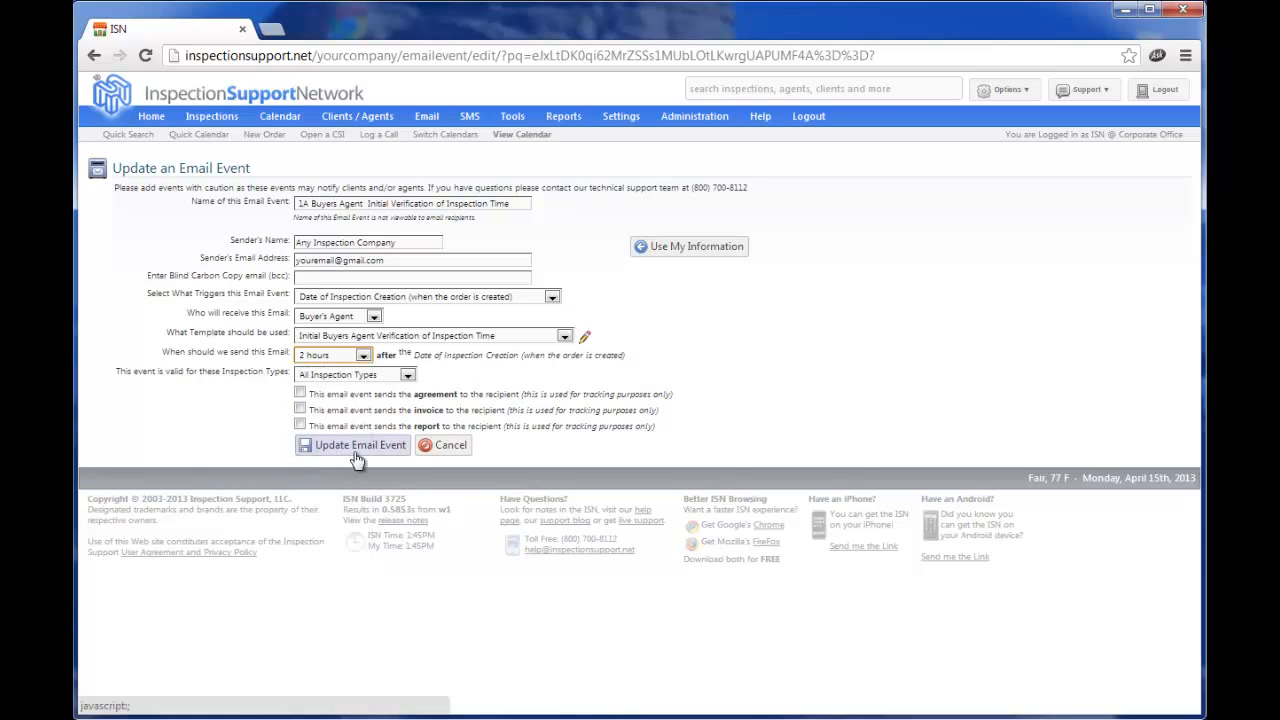
{"action": "left_click", "coordinate": [501, 364]}
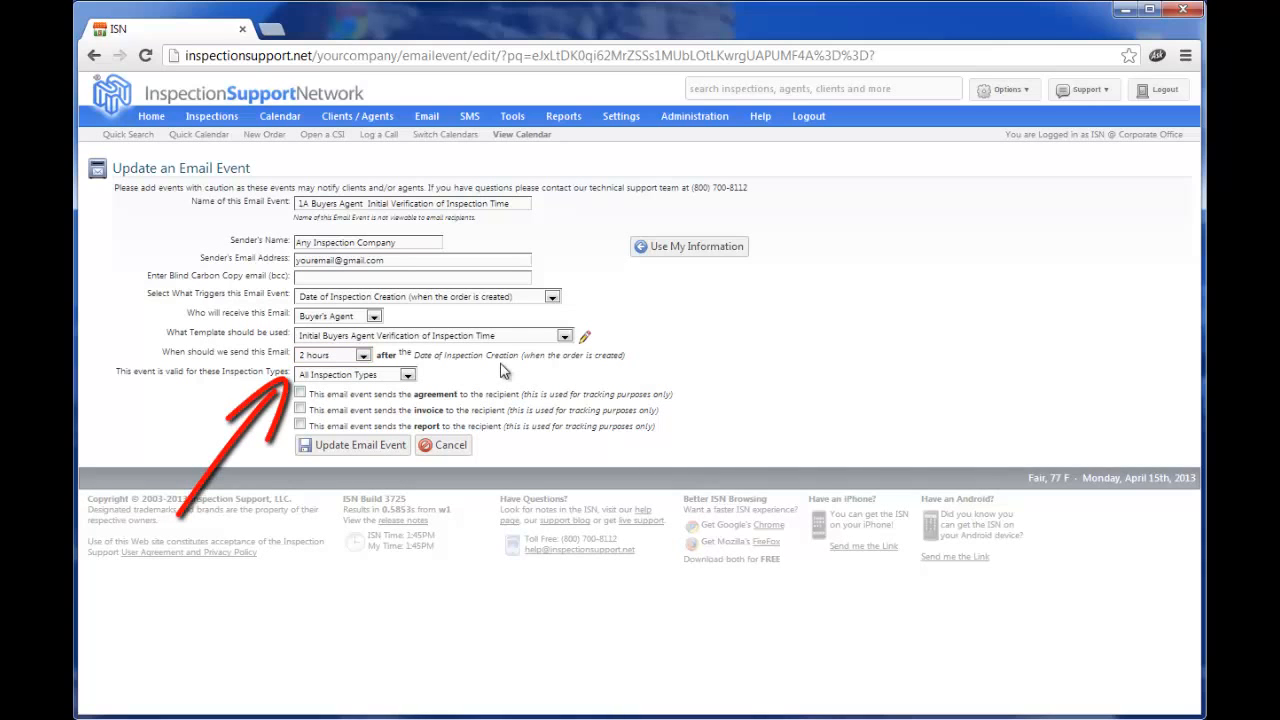
{"action": "left_click", "coordinate": [407, 375]}
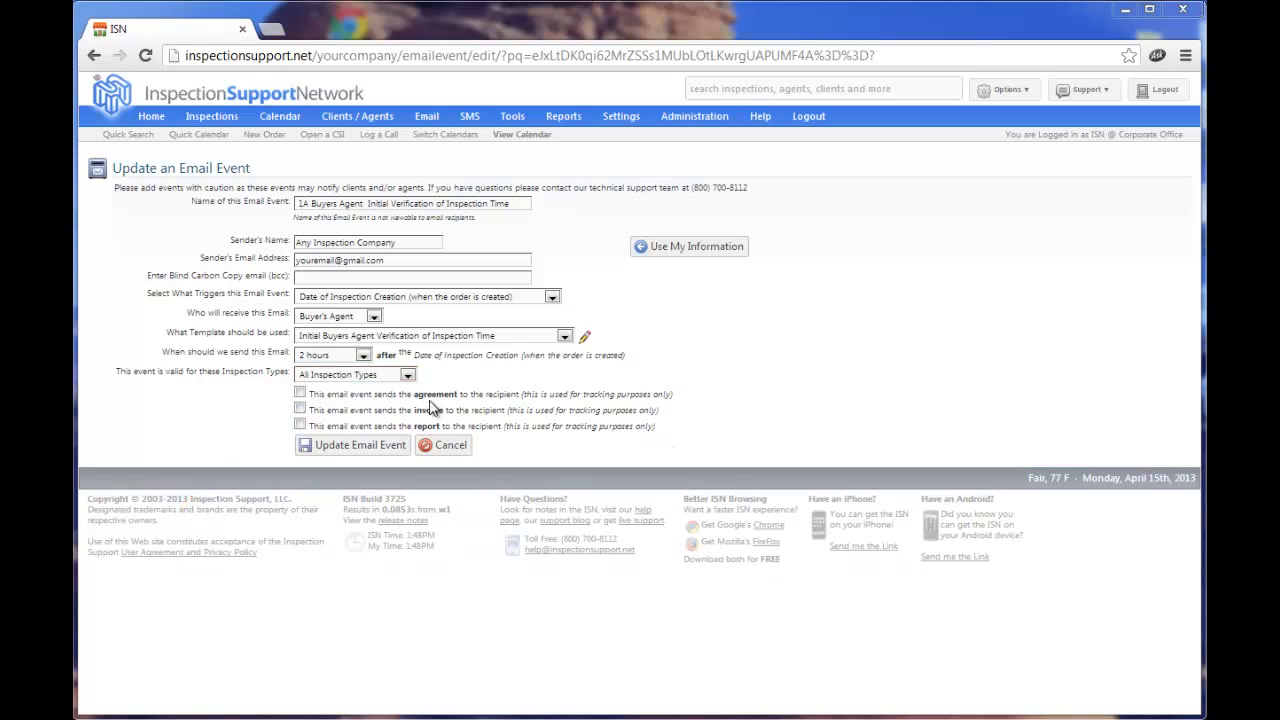
{"action": "left_click", "coordinate": [407, 375]}
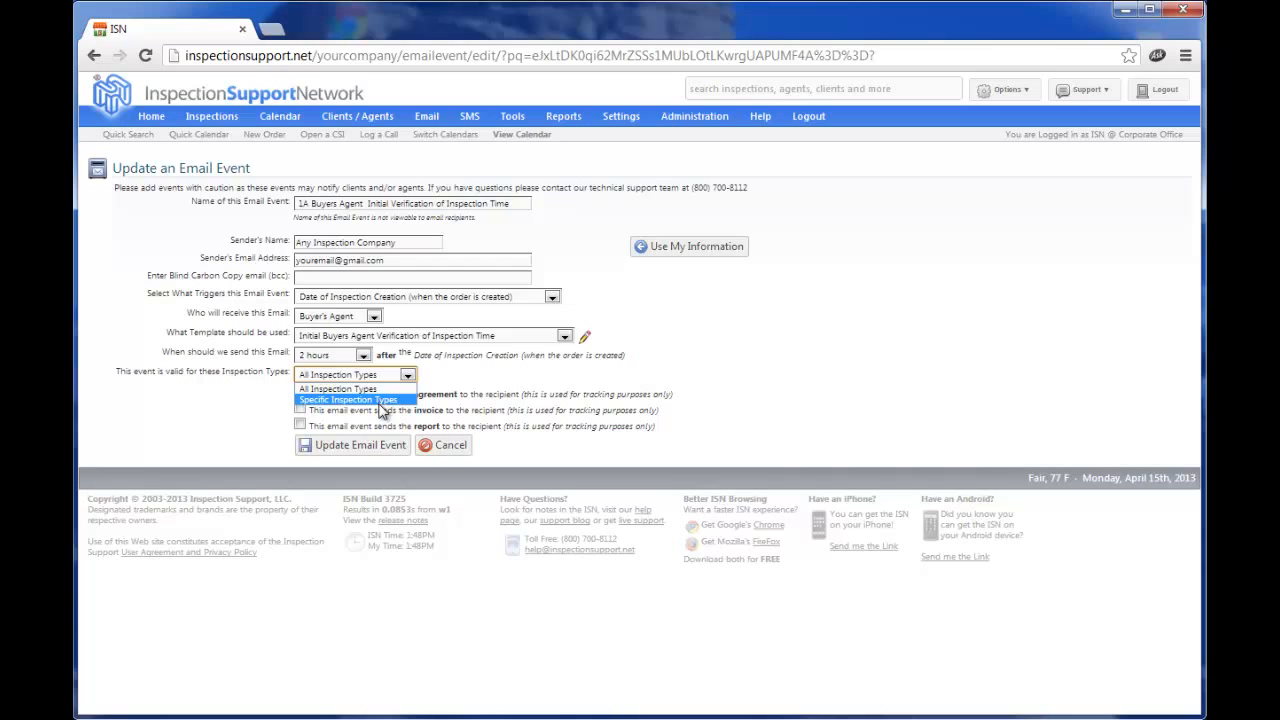
{"action": "left_click", "coordinate": [381, 403]}
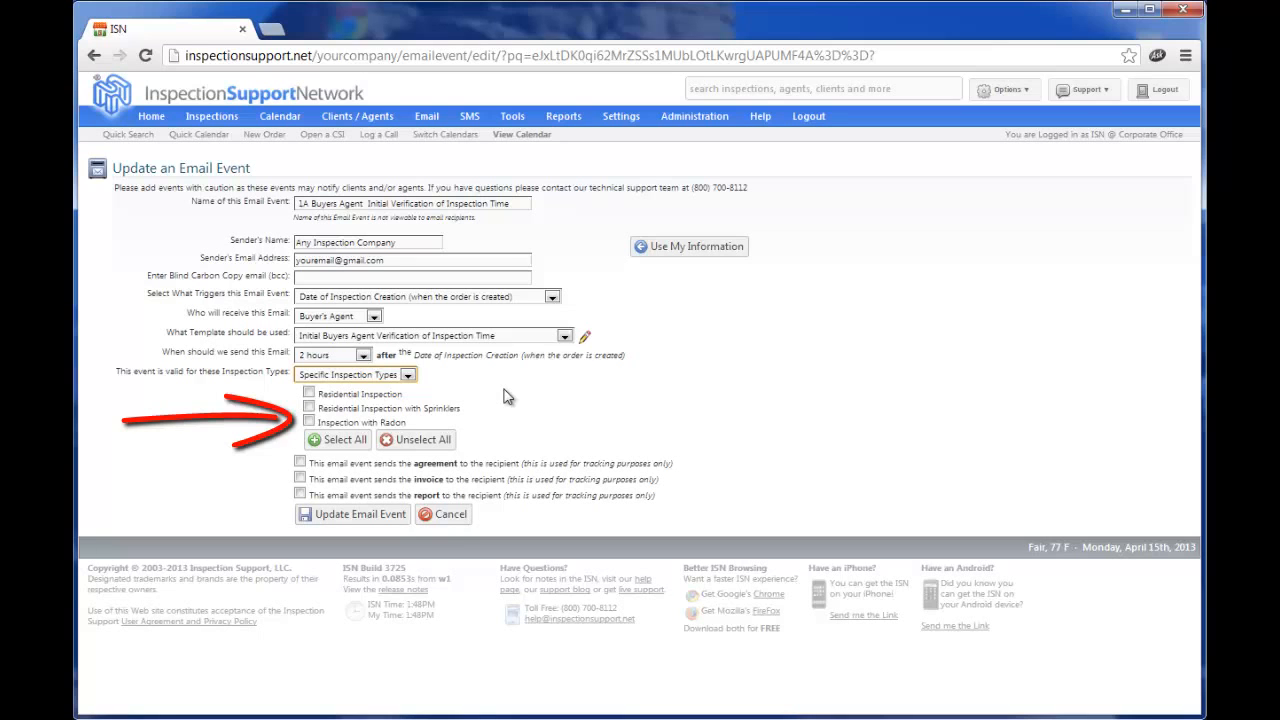
{"action": "left_click", "coordinate": [408, 376]}
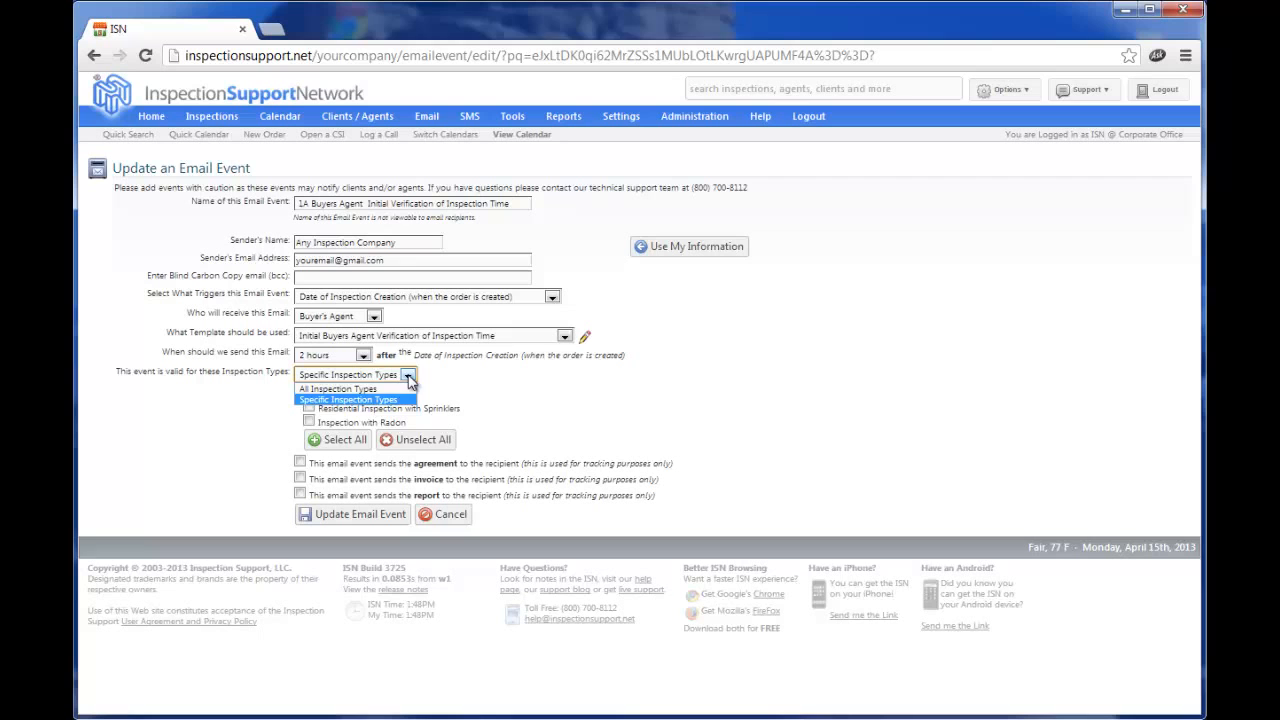
{"action": "left_click", "coordinate": [353, 391]}
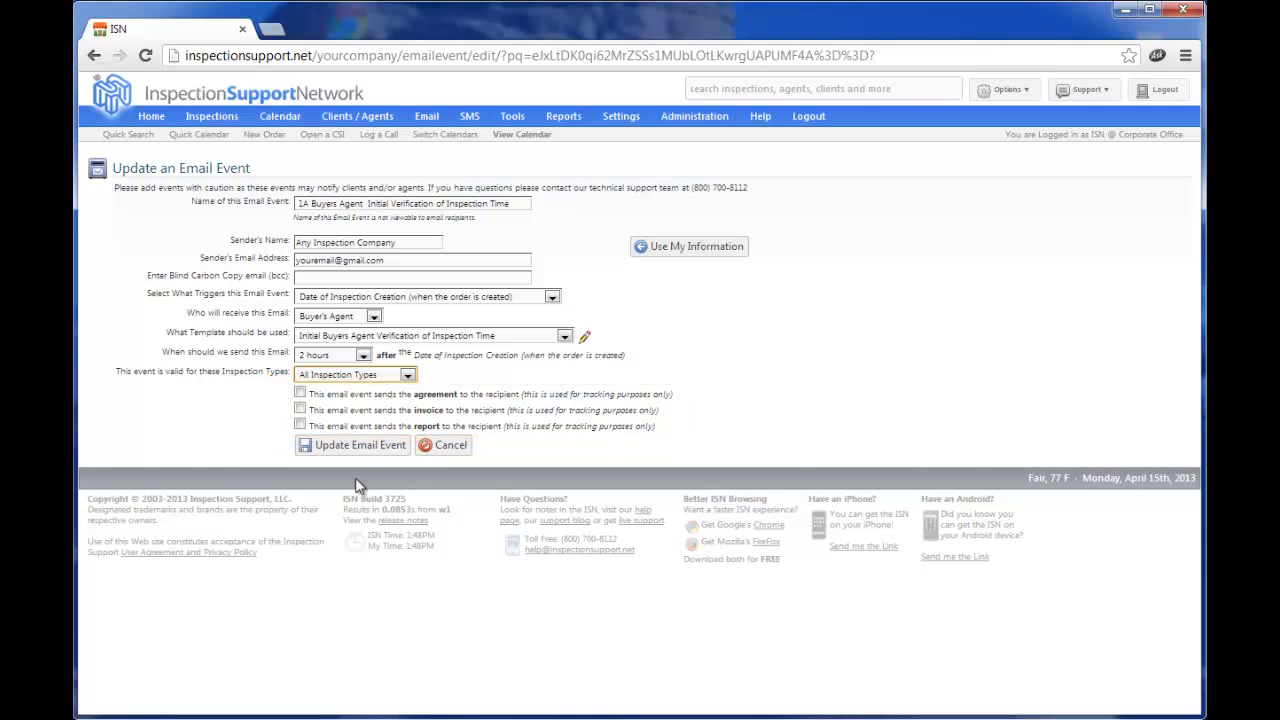
Save event 1A with Buyer's Agent, 2 hours after creation, and return to the list.
{"action": "left_click", "coordinate": [361, 452]}
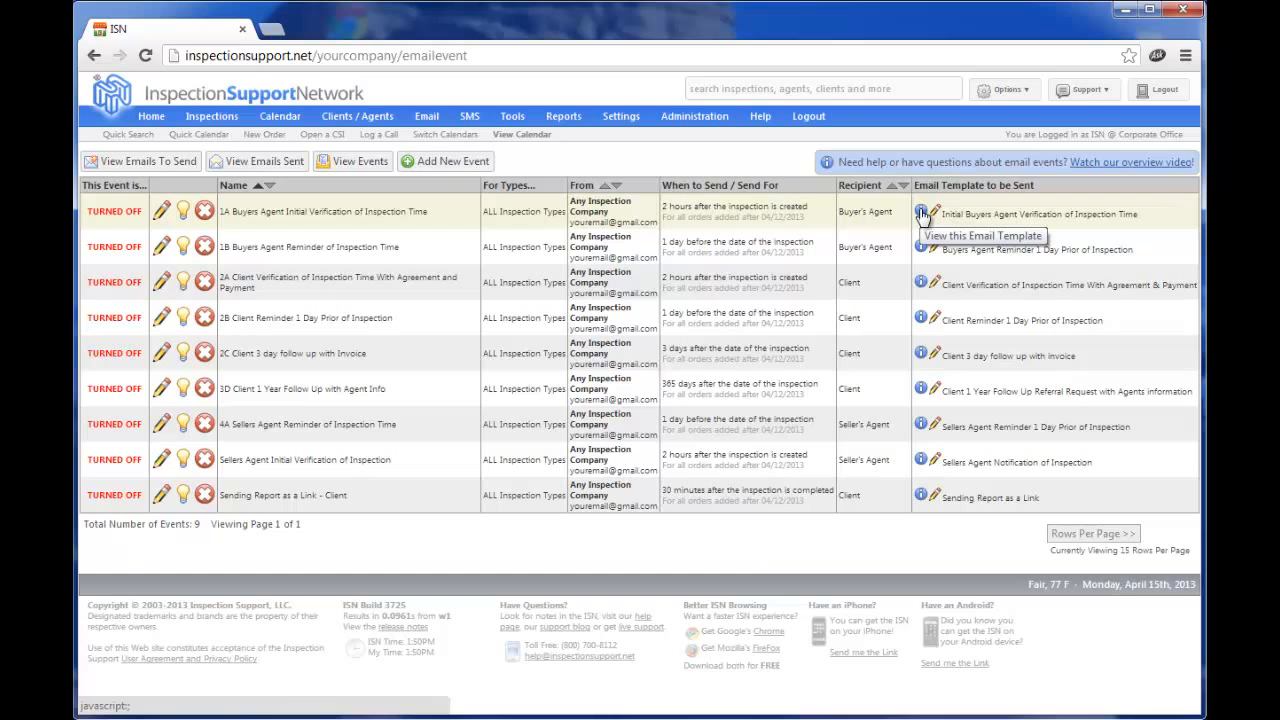
Preview the 1A HomeSafe buyer's agent verification template, then return to the events list.
{"action": "left_click", "coordinate": [921, 213]}
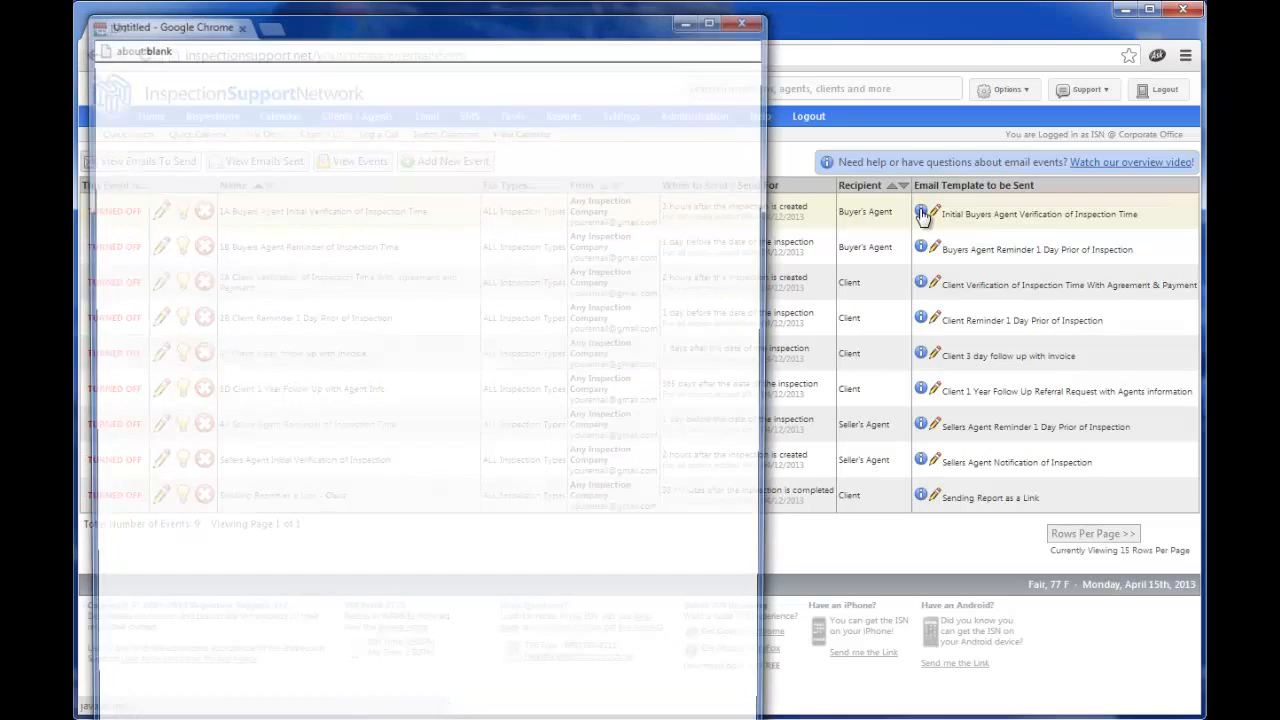
{"action": "left_click_drag", "start_coordinate": [759, 272], "coordinate": [766, 334]}
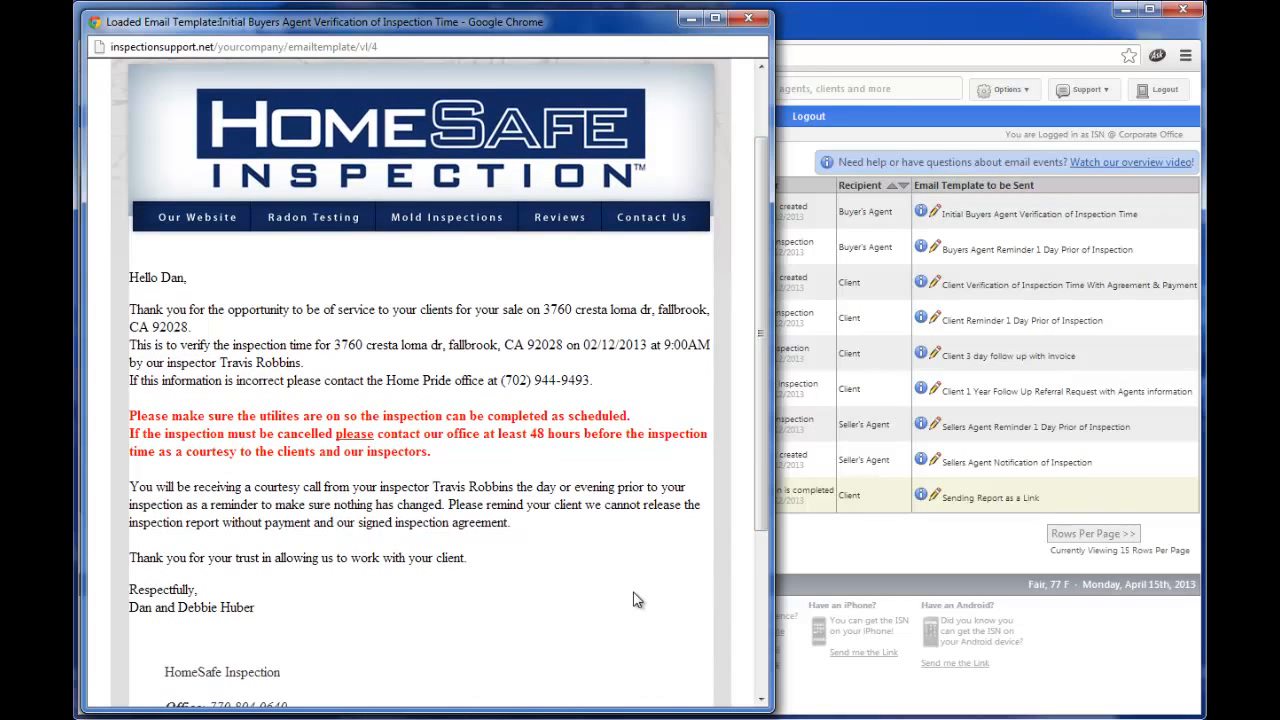
{"action": "left_click", "coordinate": [946, 231]}
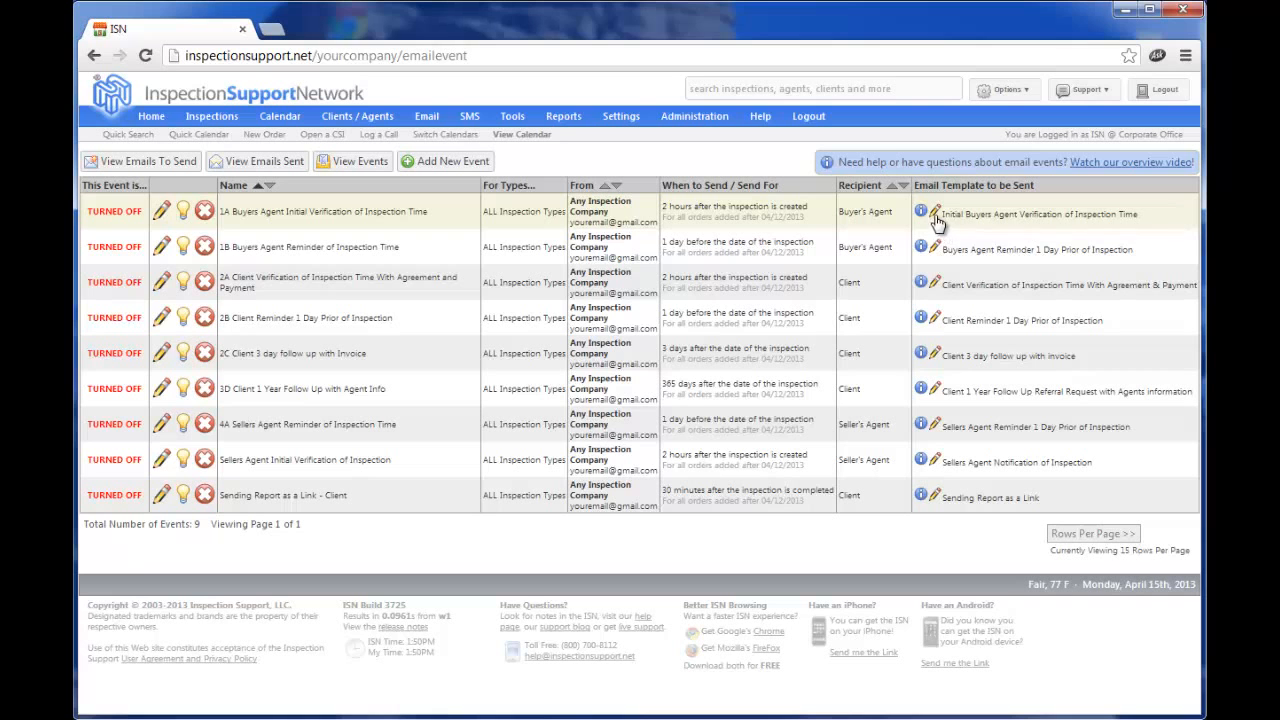
Open the Initial Buyers Agent Verification of Inspection Time template in Edit Email Template.
{"action": "left_click", "coordinate": [934, 215]}
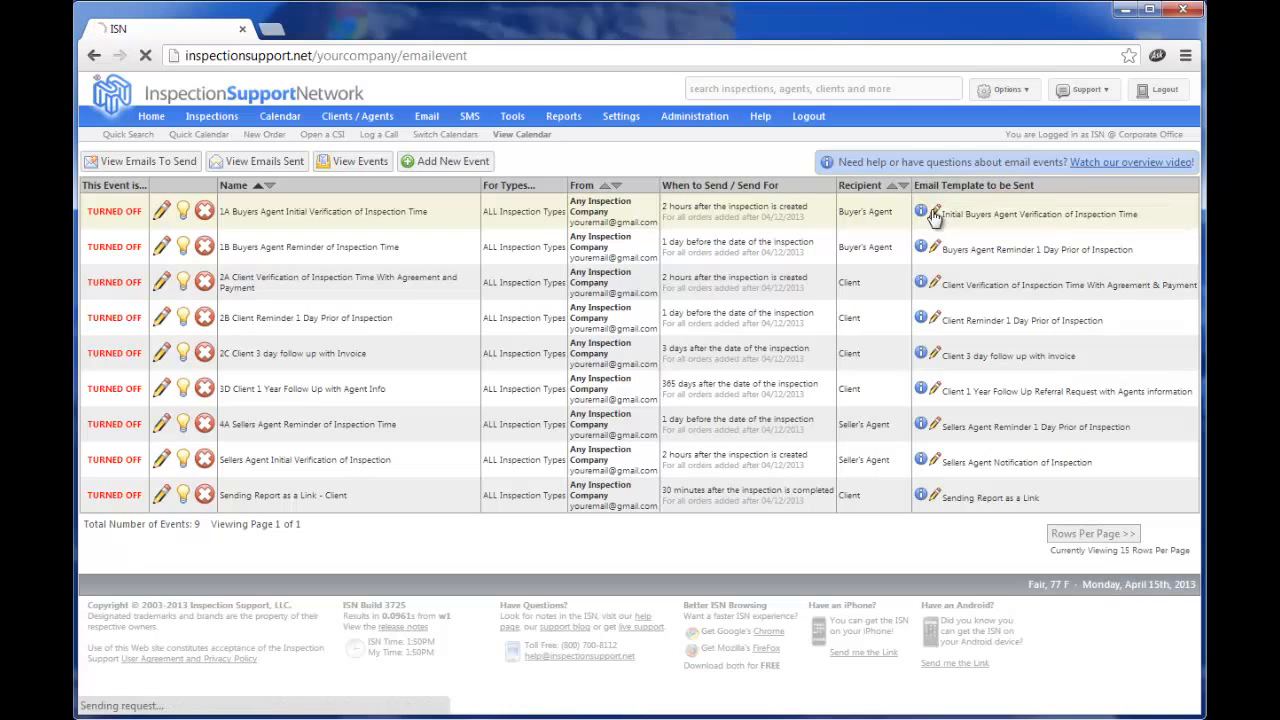
{"action": "scroll", "coordinate": [998, 290], "scroll_direction": "down", "scroll_amount": 1}
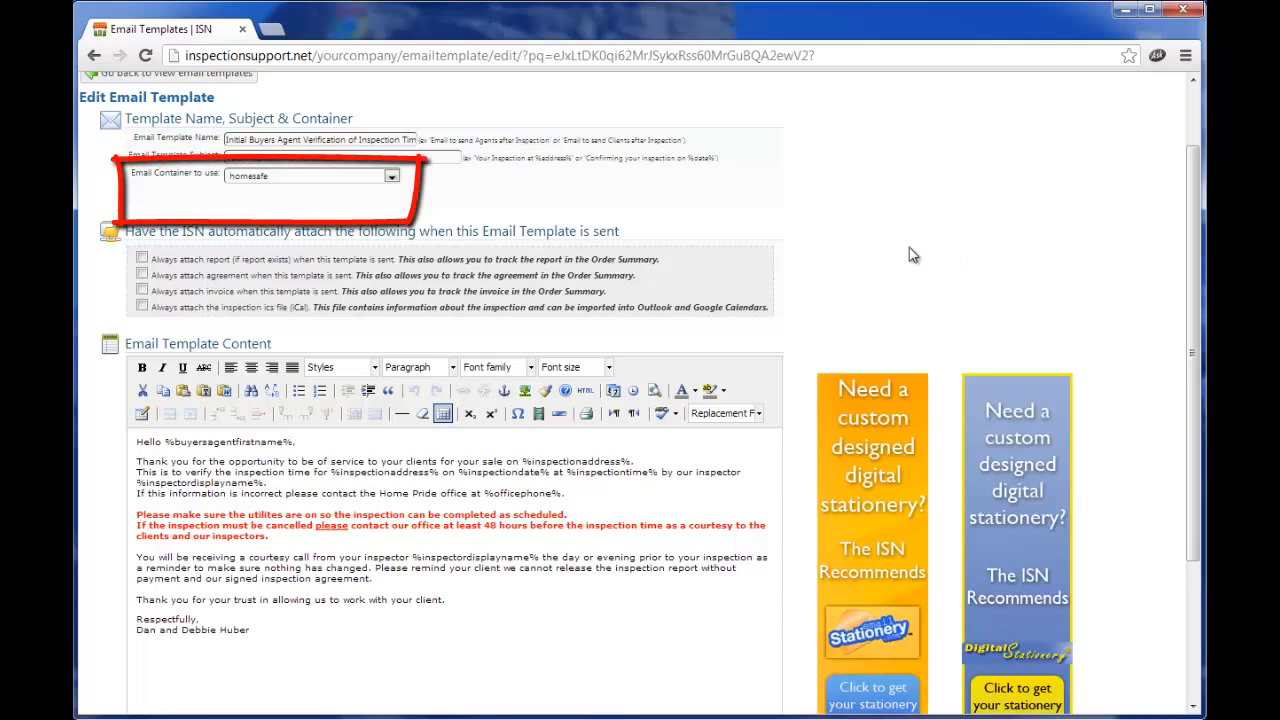
{"action": "left_click", "coordinate": [393, 180]}
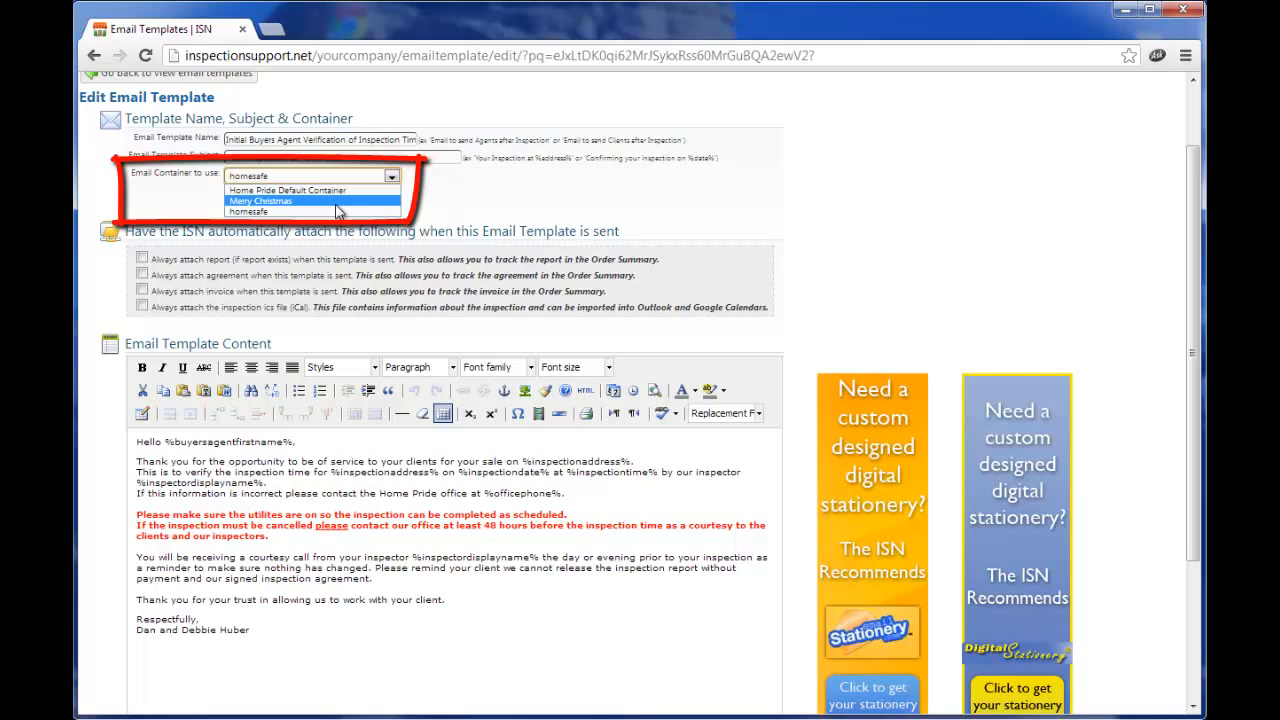
{"action": "left_click", "coordinate": [500, 198]}
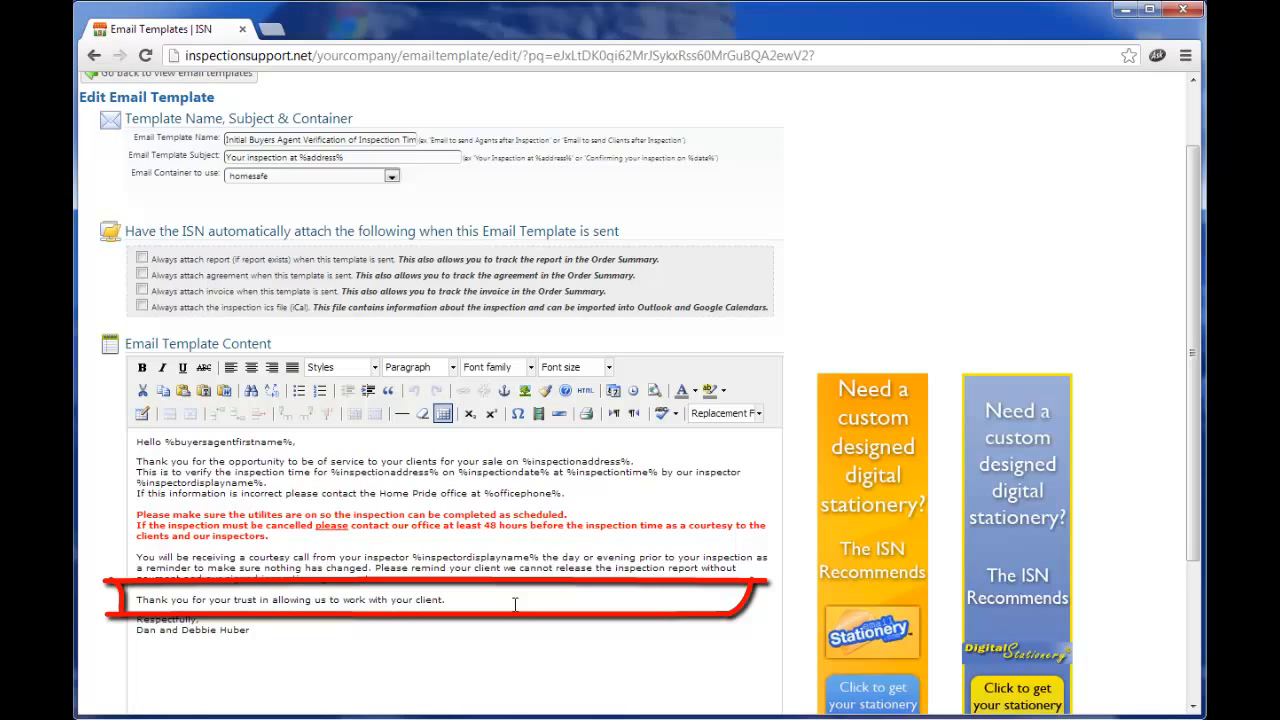
Append the %clientsdisplayname% replacement field to the template's thank-you line.
{"action": "left_click", "coordinate": [758, 415]}
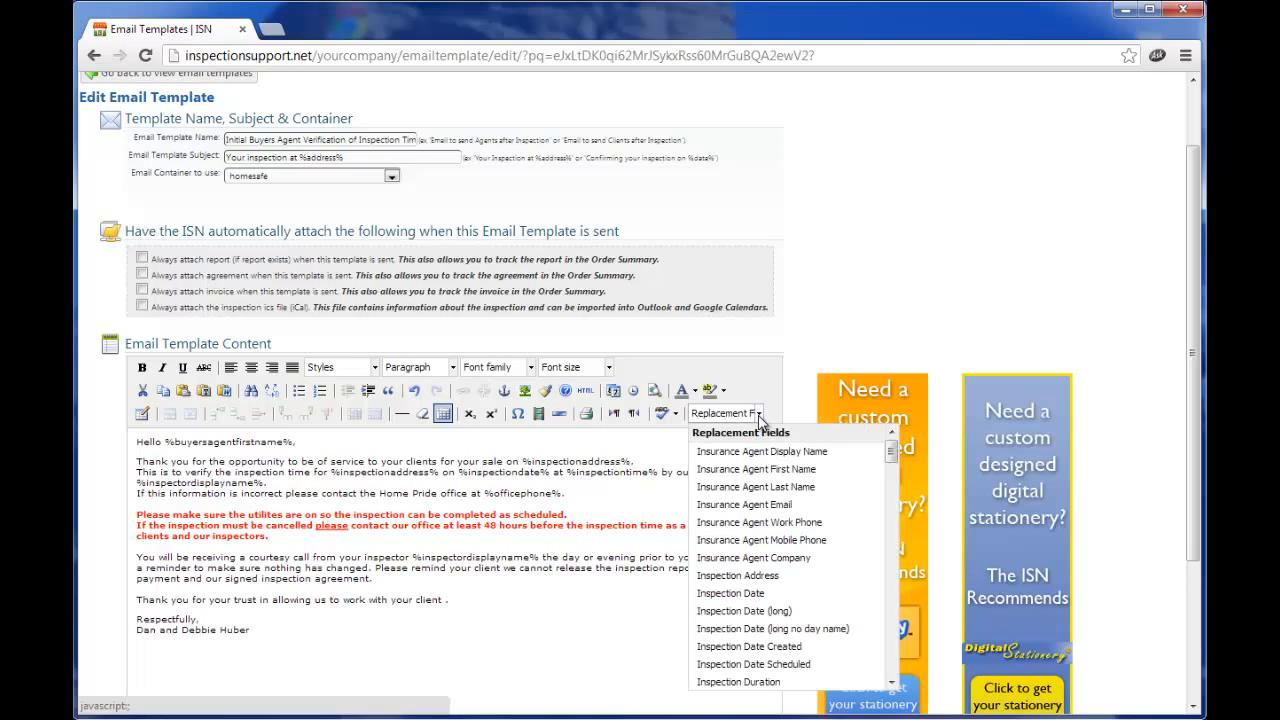
{"action": "left_click_drag", "start_coordinate": [895, 451], "coordinate": [895, 468]}
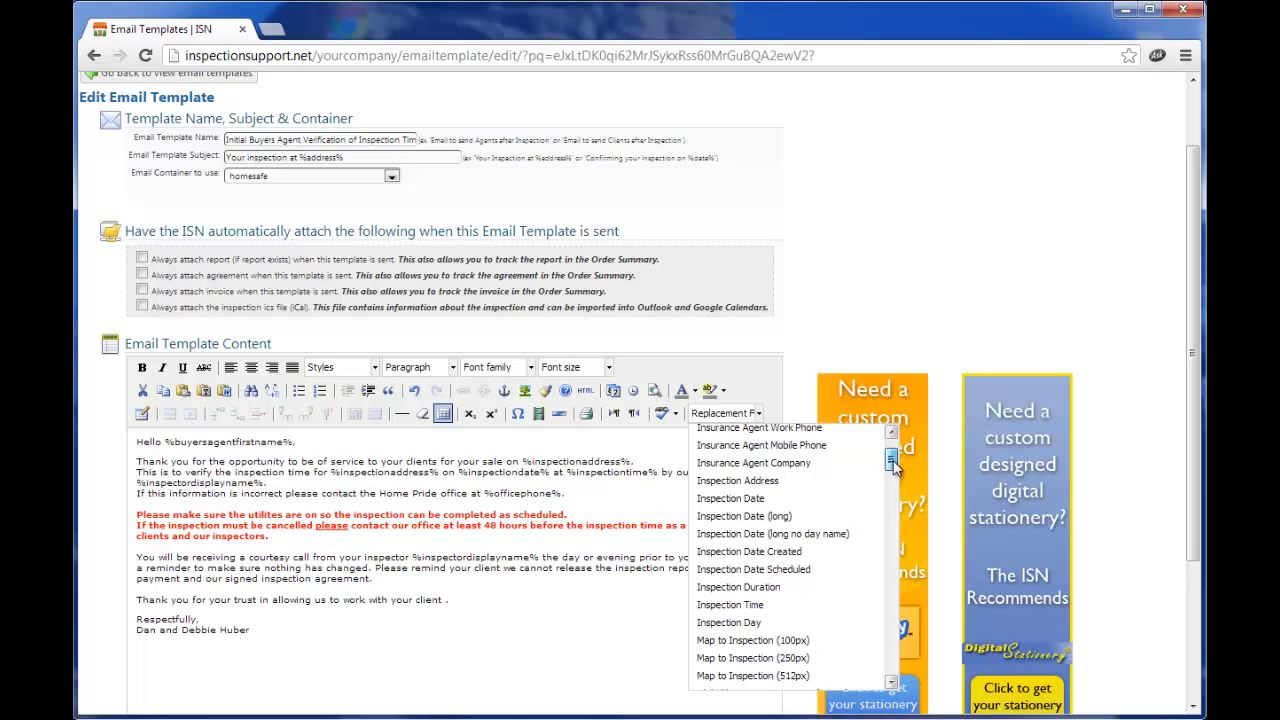
{"action": "left_click_drag", "start_coordinate": [895, 466], "coordinate": [893, 530]}
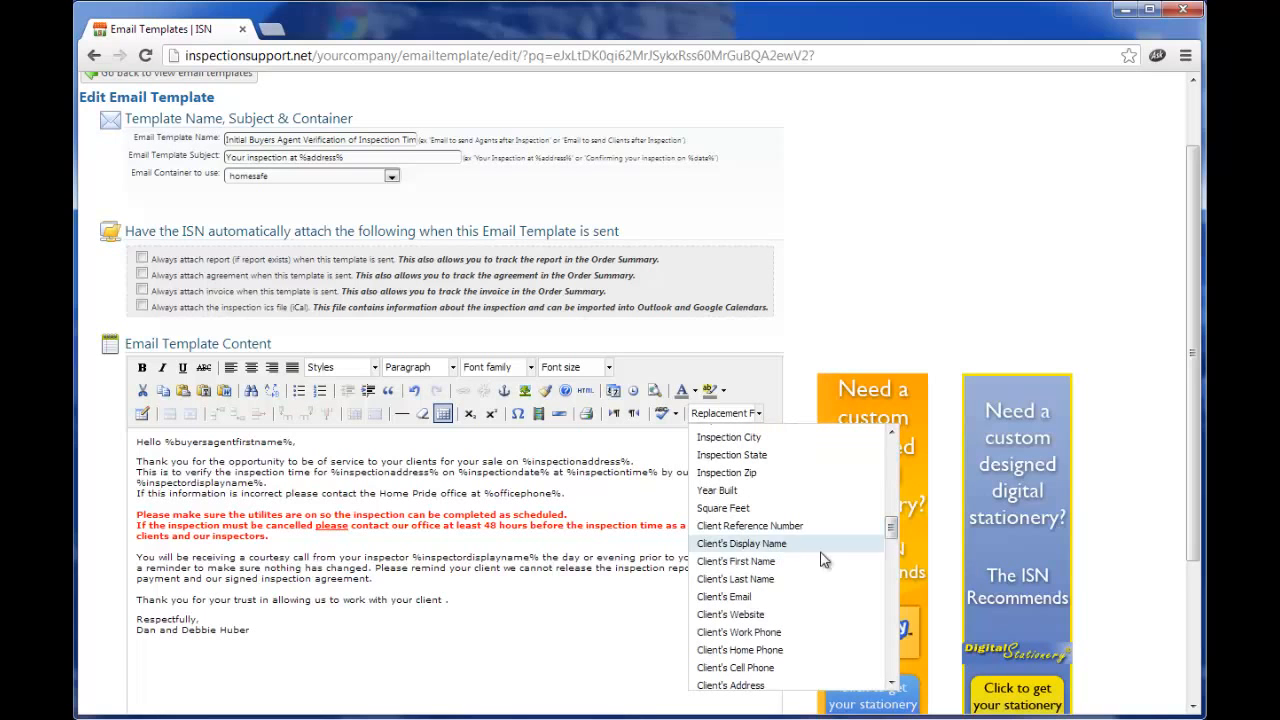
{"action": "left_click", "coordinate": [770, 548]}
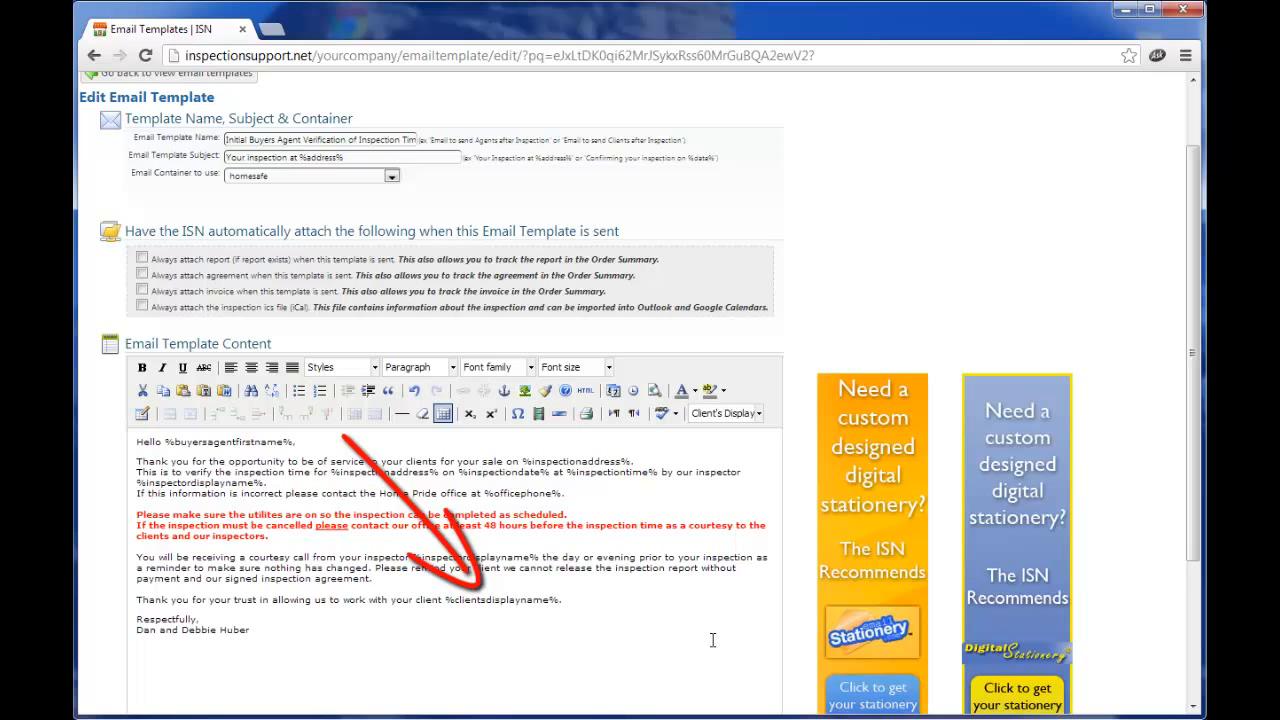
{"action": "scroll", "coordinate": [1040, 405], "scroll_direction": "down", "scroll_amount": 3}
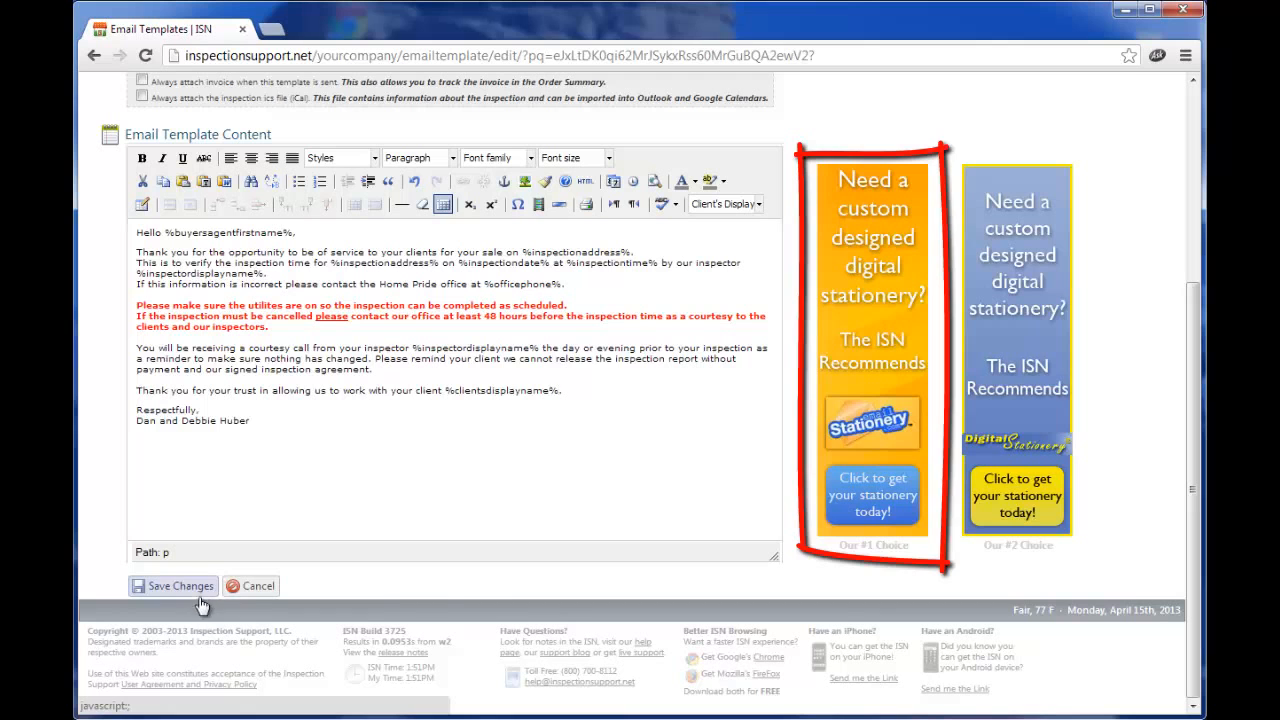
Return to Email Events and switch on the 1A buyers agent verification event.
{"action": "scroll", "coordinate": [954, 484], "scroll_direction": "up", "scroll_amount": 3}
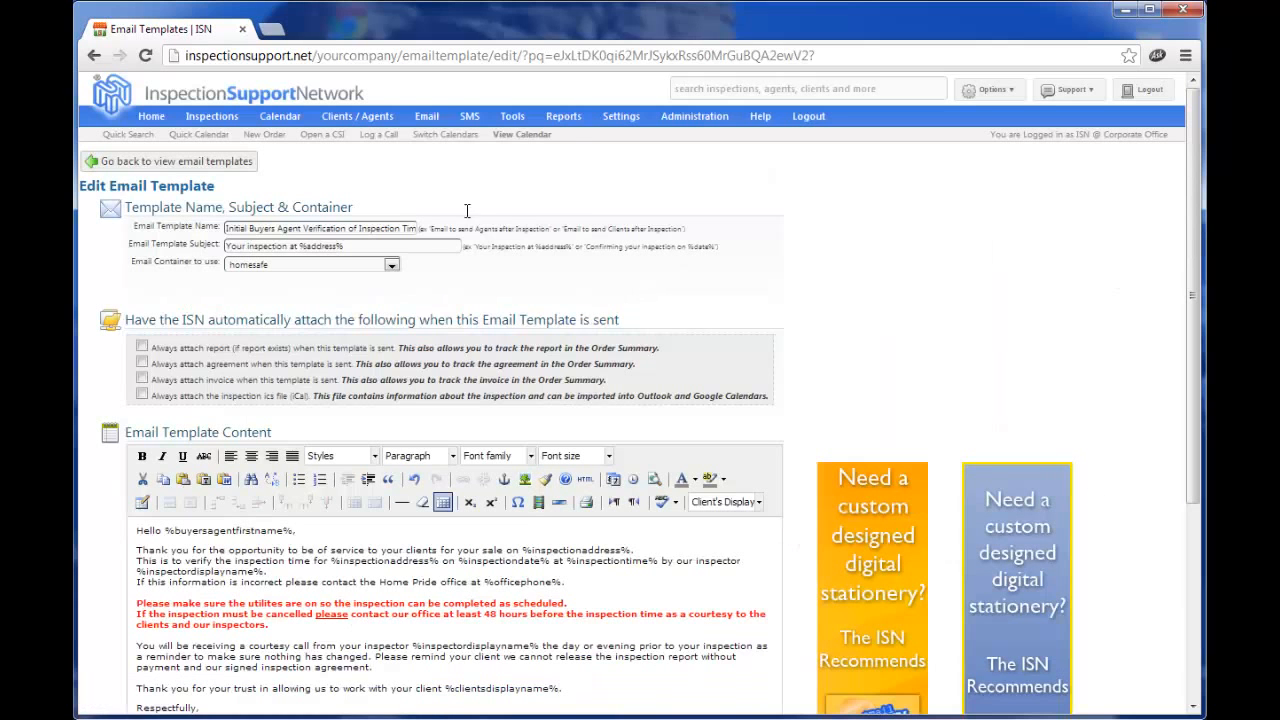
{"action": "mouse_move", "coordinate": [430, 120]}
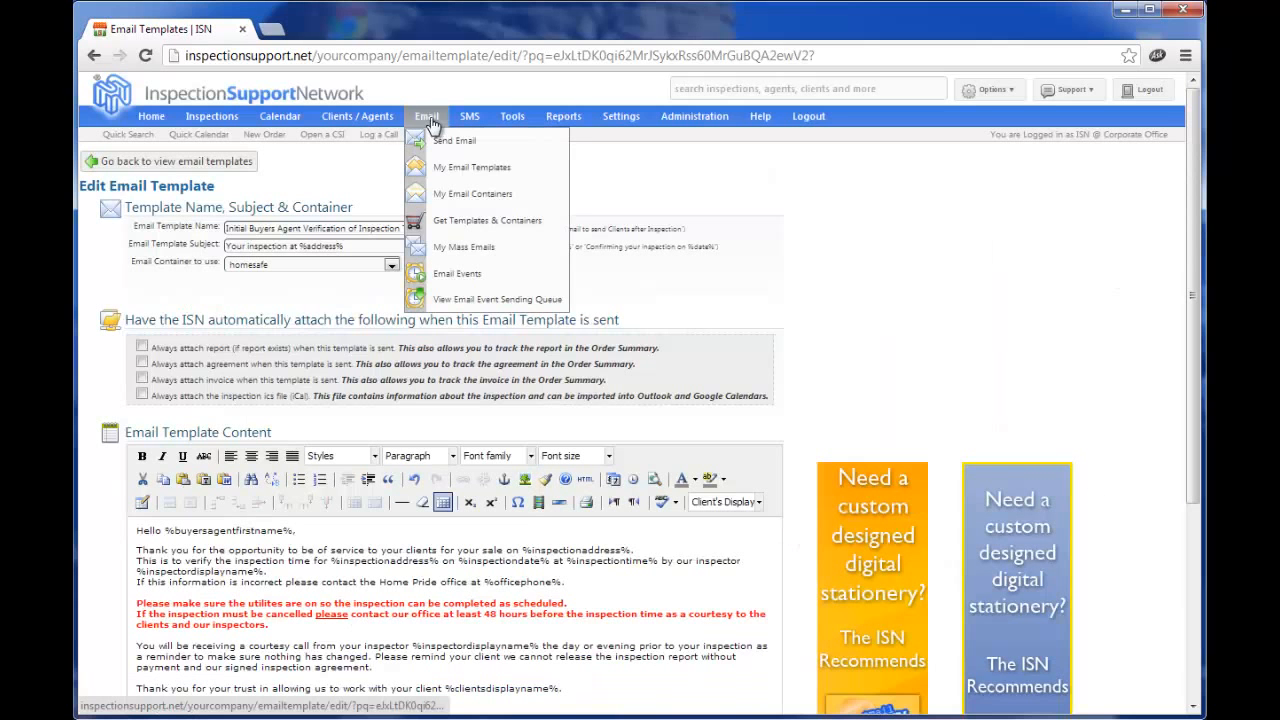
{"action": "left_click", "coordinate": [463, 283]}
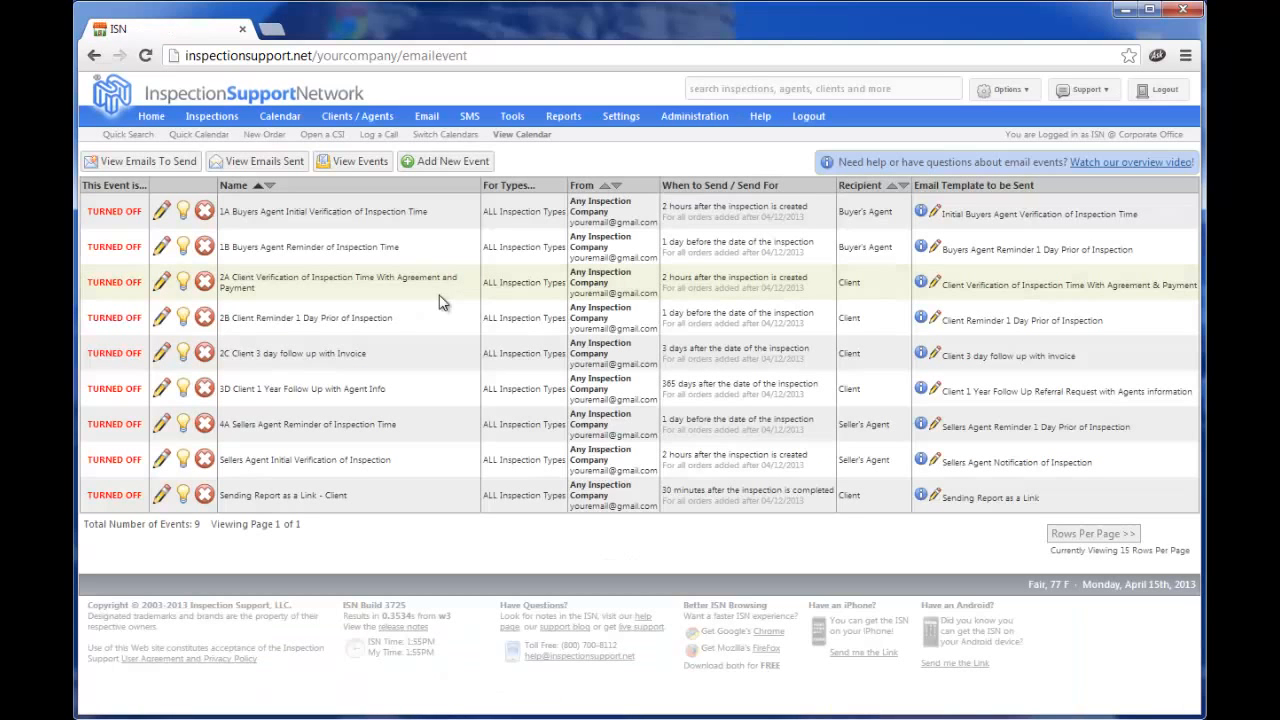
{"action": "left_click", "coordinate": [184, 214]}
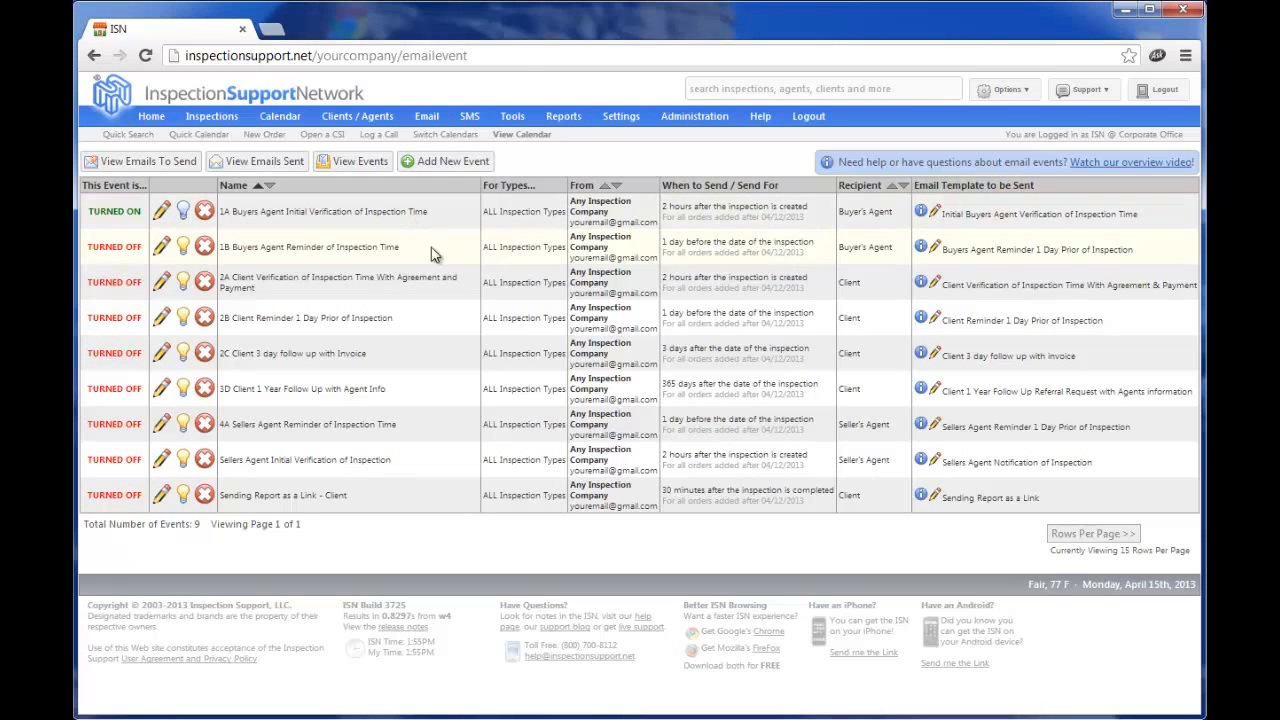
Start a new email event, checking its template and recipient lists without changing Buyer's Agent.
{"action": "left_click", "coordinate": [459, 167]}
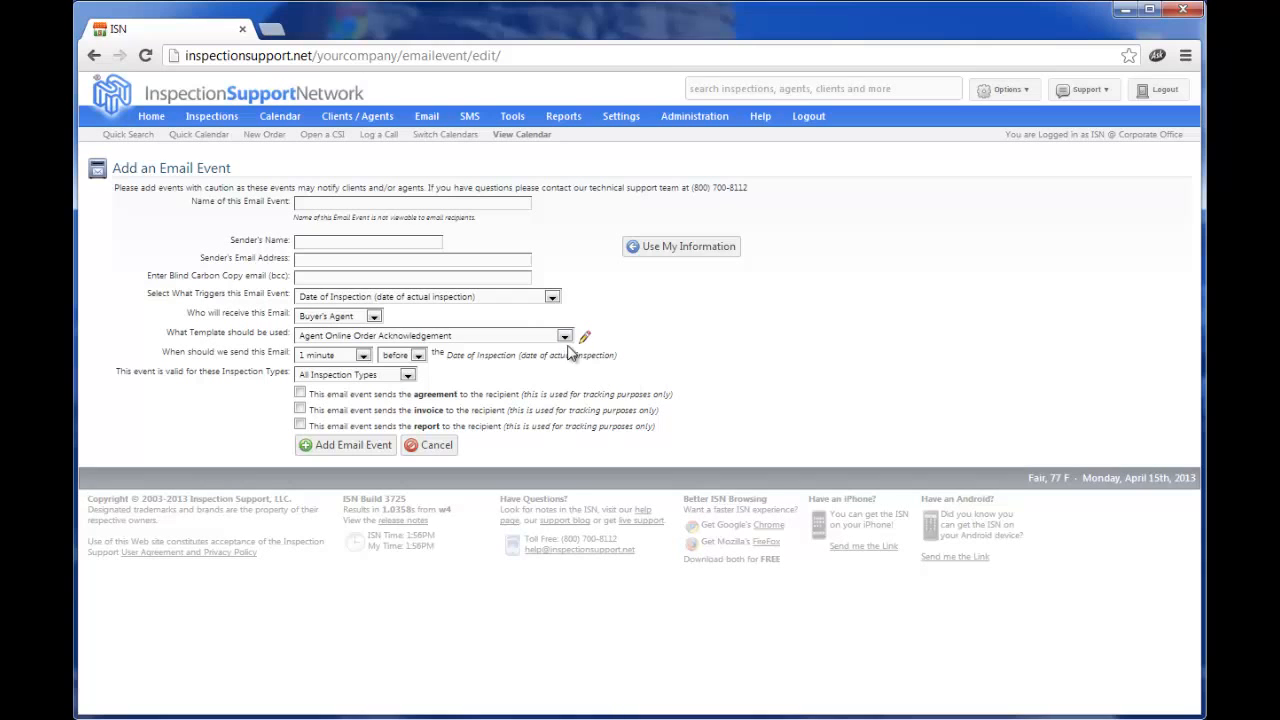
{"action": "left_click", "coordinate": [566, 338]}
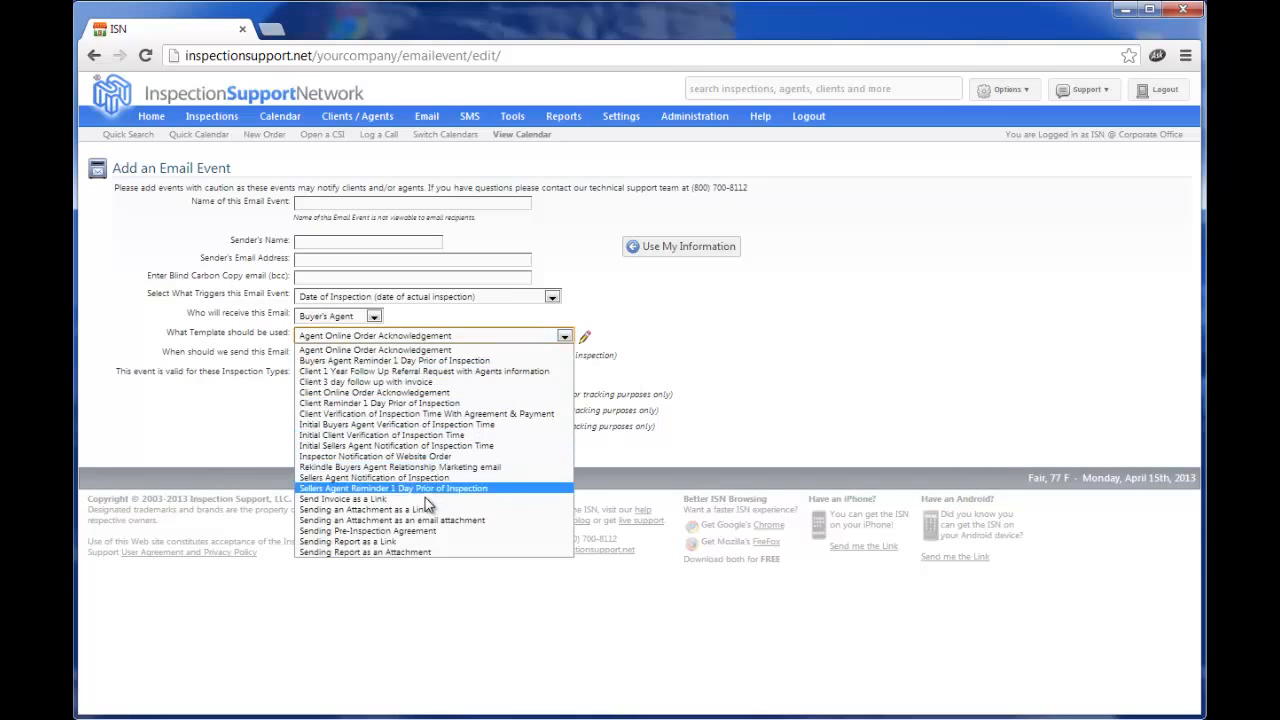
{"action": "left_click", "coordinate": [785, 312]}
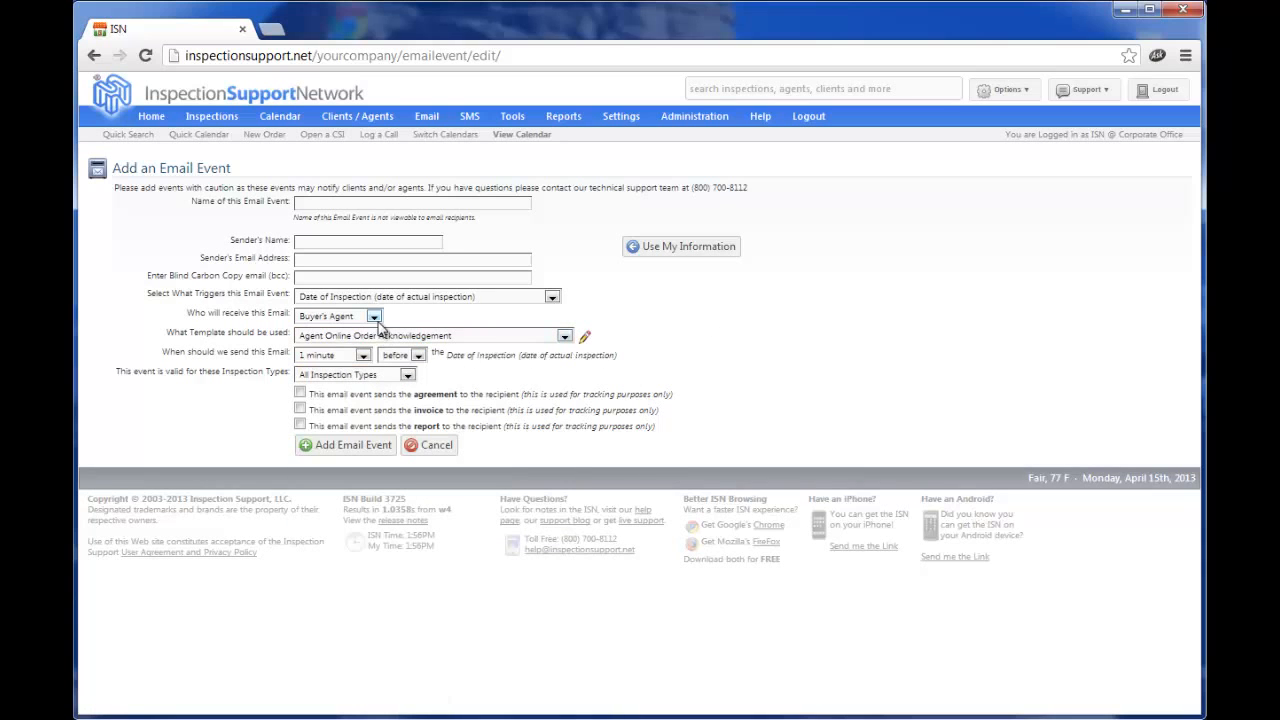
{"action": "left_click", "coordinate": [374, 315]}
{"action": "left_click", "coordinate": [799, 338]}
{"action": "mouse_move", "coordinate": [422, 120]}
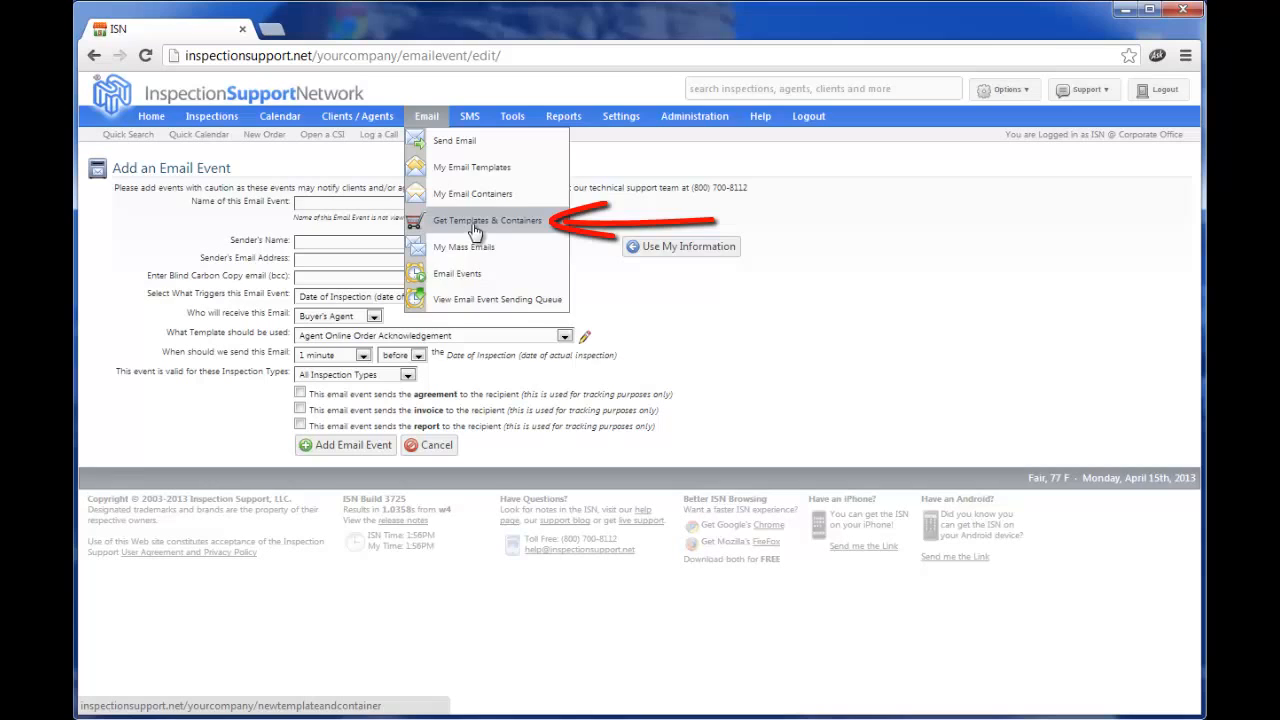
Browse the Containers tab of the template library, listing New Years, Thanksgiving and 4th of July.
{"action": "left_click", "coordinate": [475, 231]}
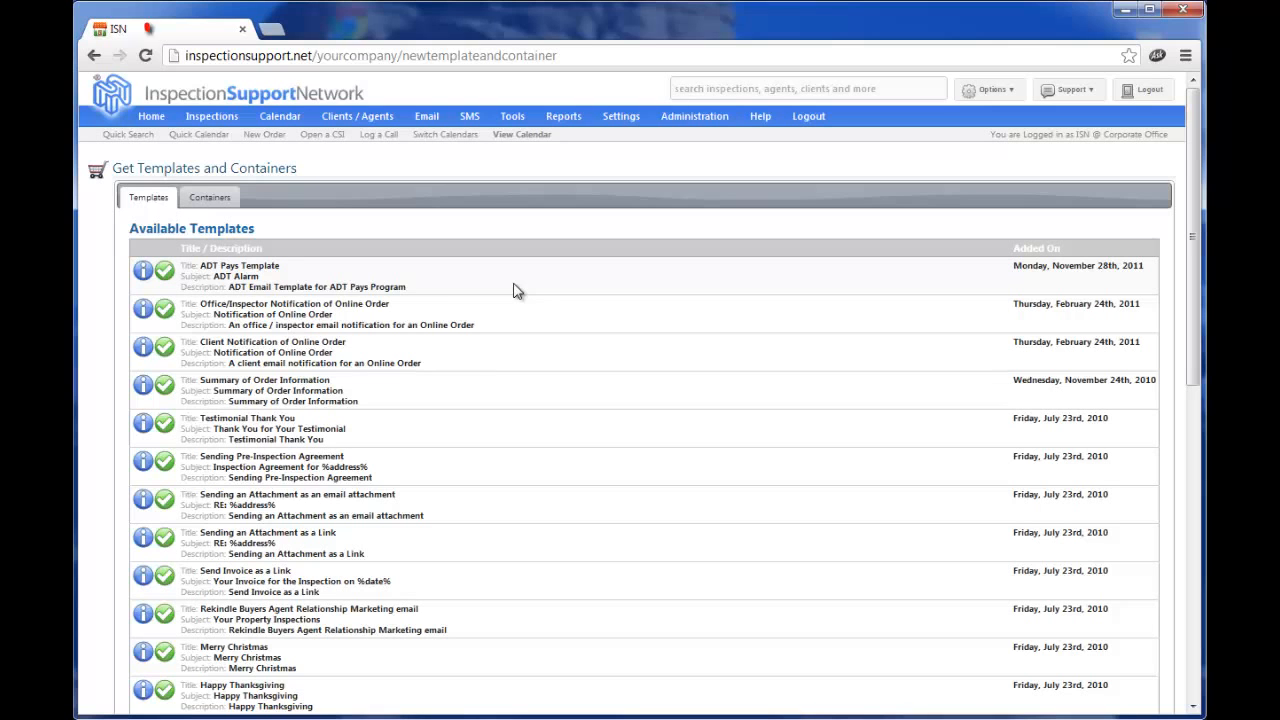
{"action": "left_click", "coordinate": [210, 197]}
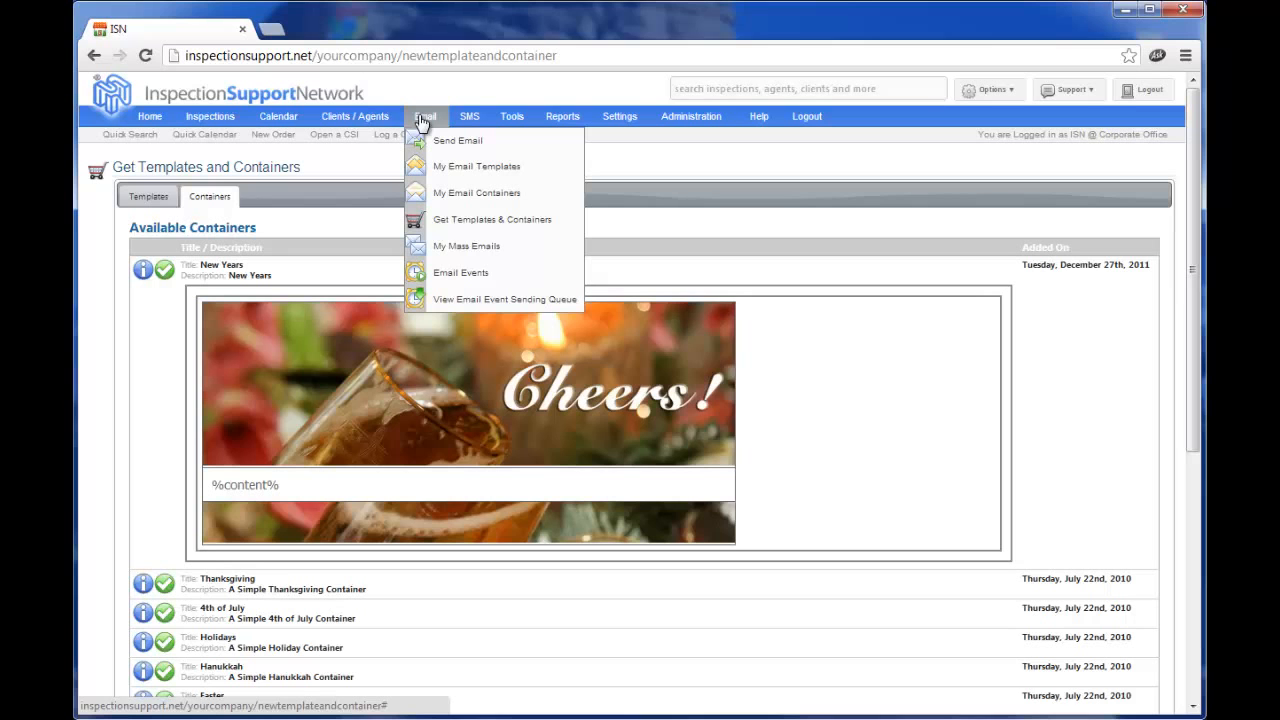
Go back to the Email Events list to confirm event 1A is on.
{"action": "left_click", "coordinate": [461, 273]}
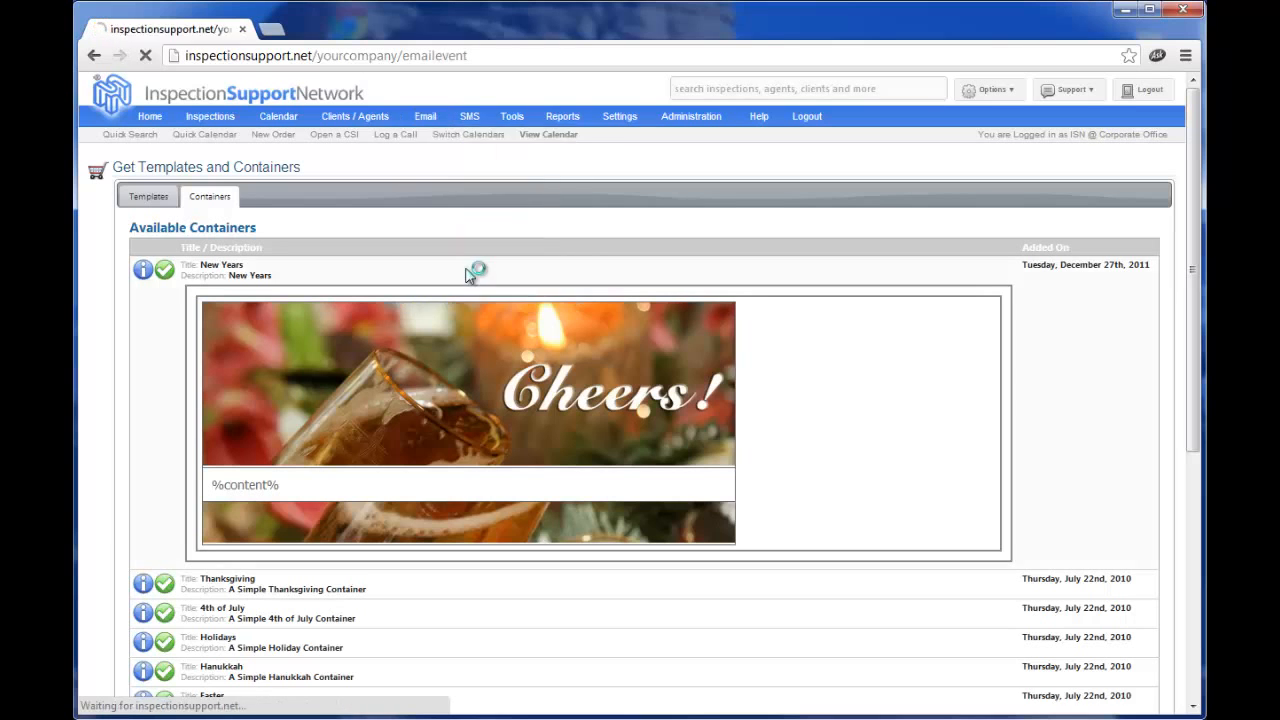